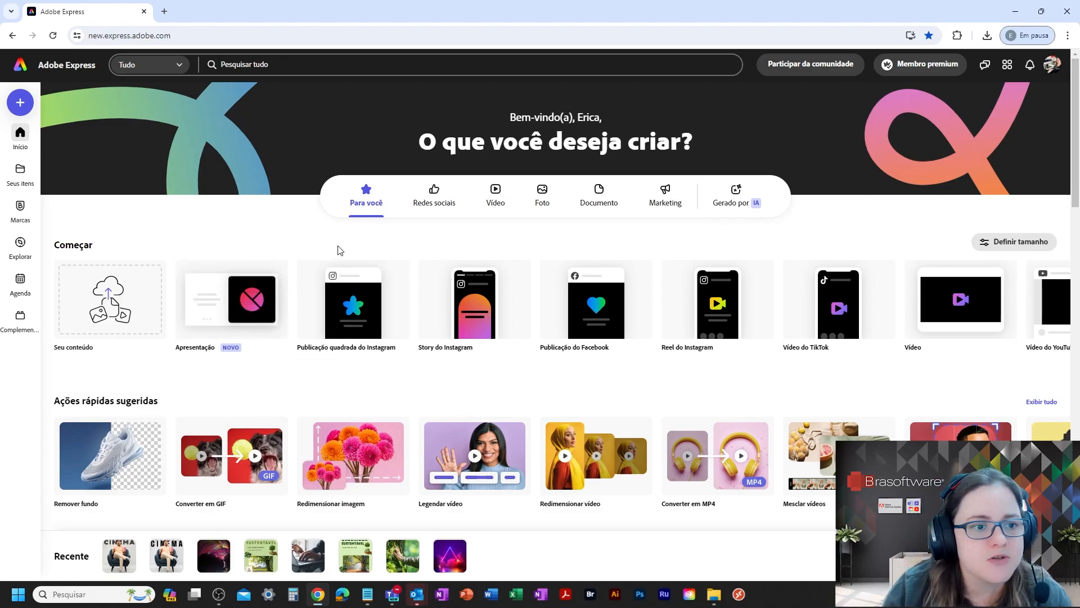
Step: Create a blank Instagram portrait post (1080 x 1350 px) from the social media formats and dismiss the template suggestions
left_click(434, 192)
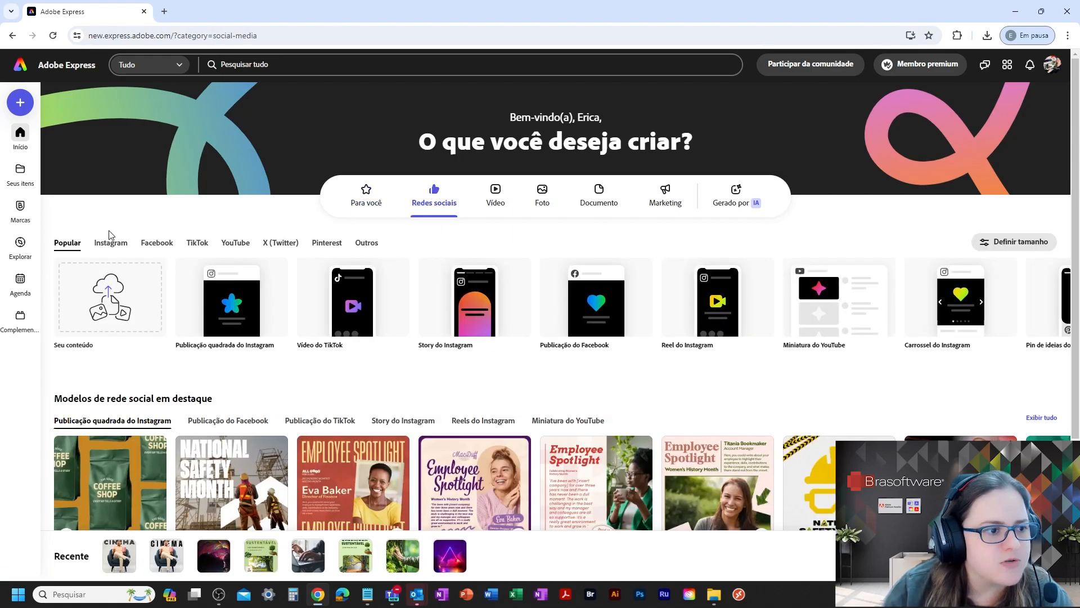
left_click(114, 244)
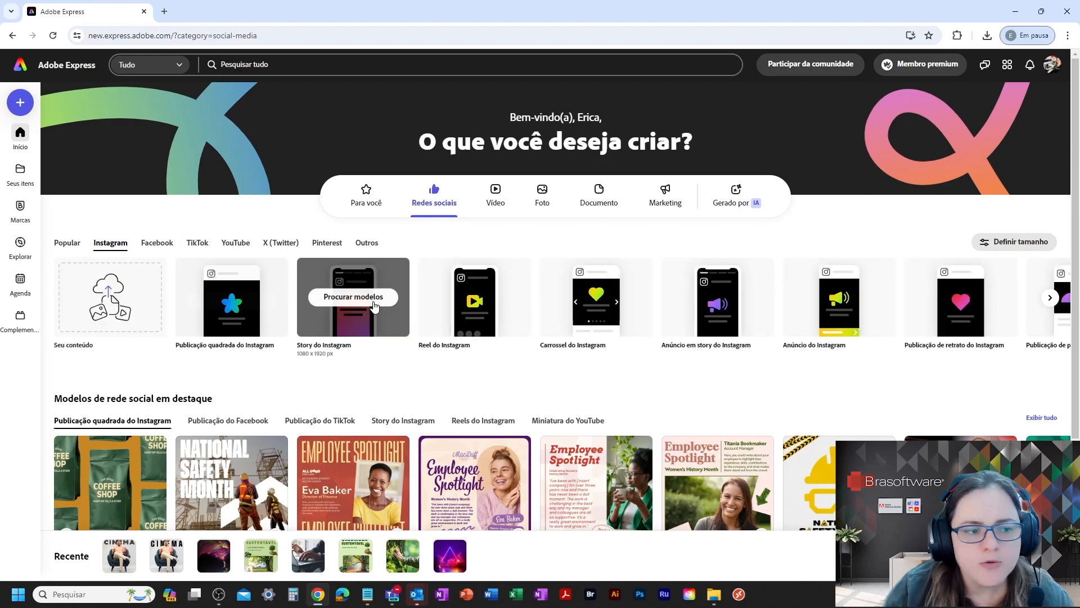
left_click(954, 298)
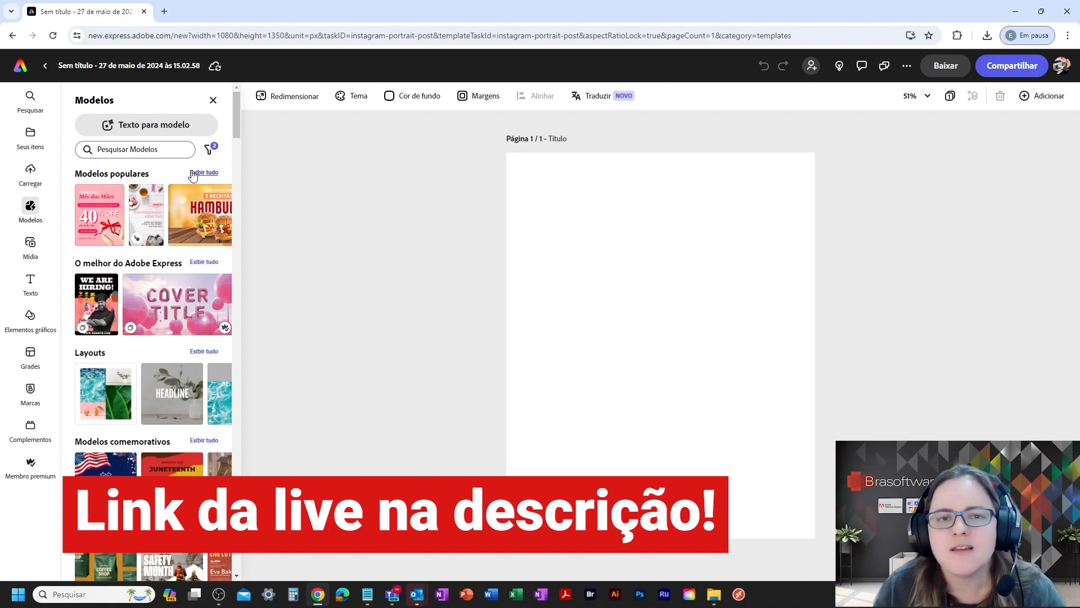
left_click(213, 100)
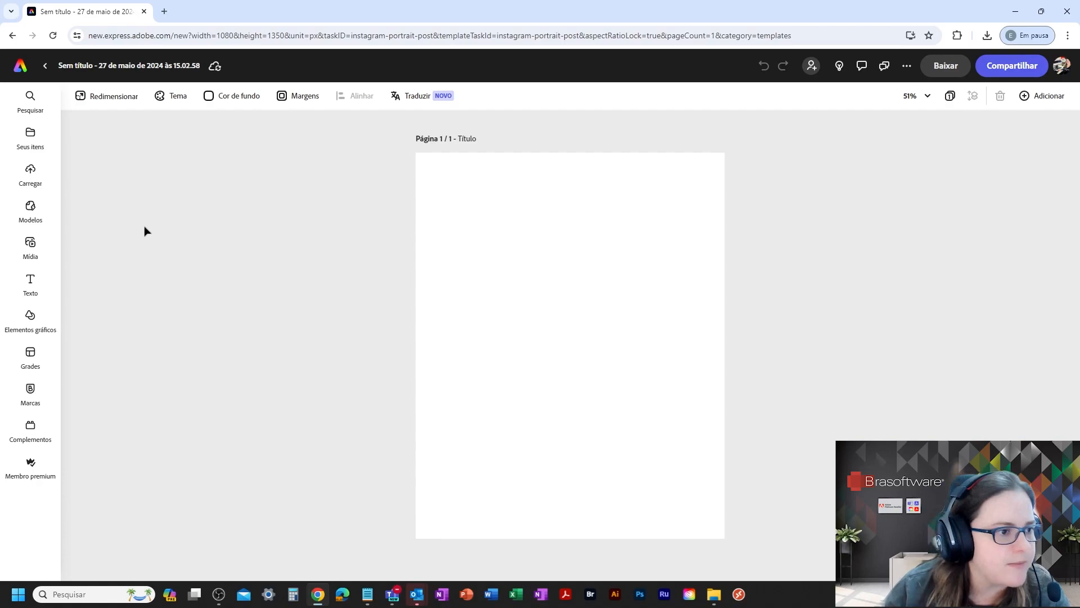
Step: Upload the image AdobeStock_367712171.jpeg and enlarge it to fill the whole page
left_click(30, 173)
left_click(317, 114)
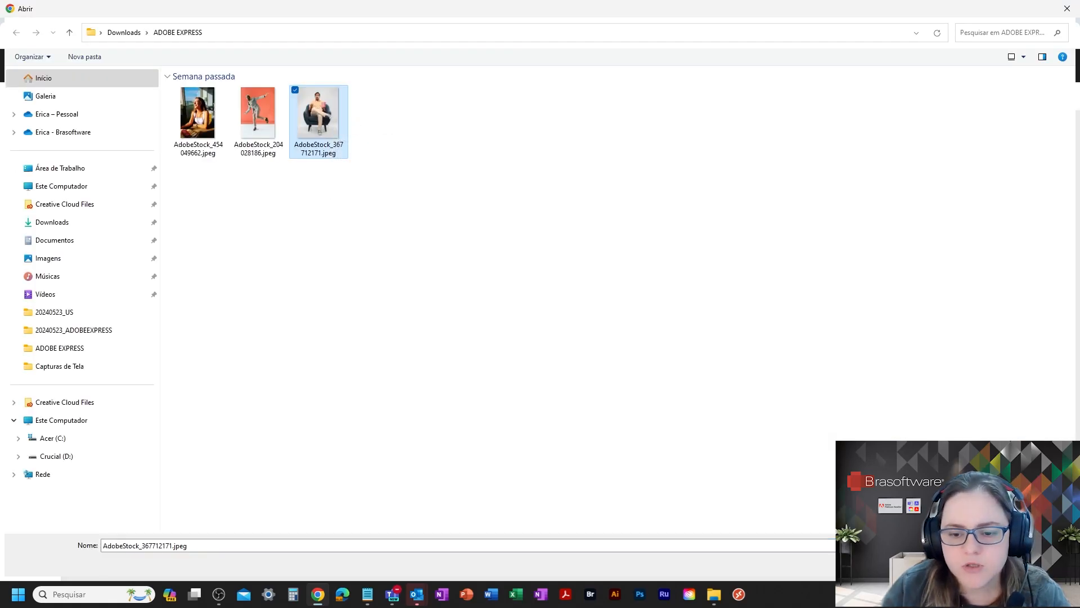
key("Return")
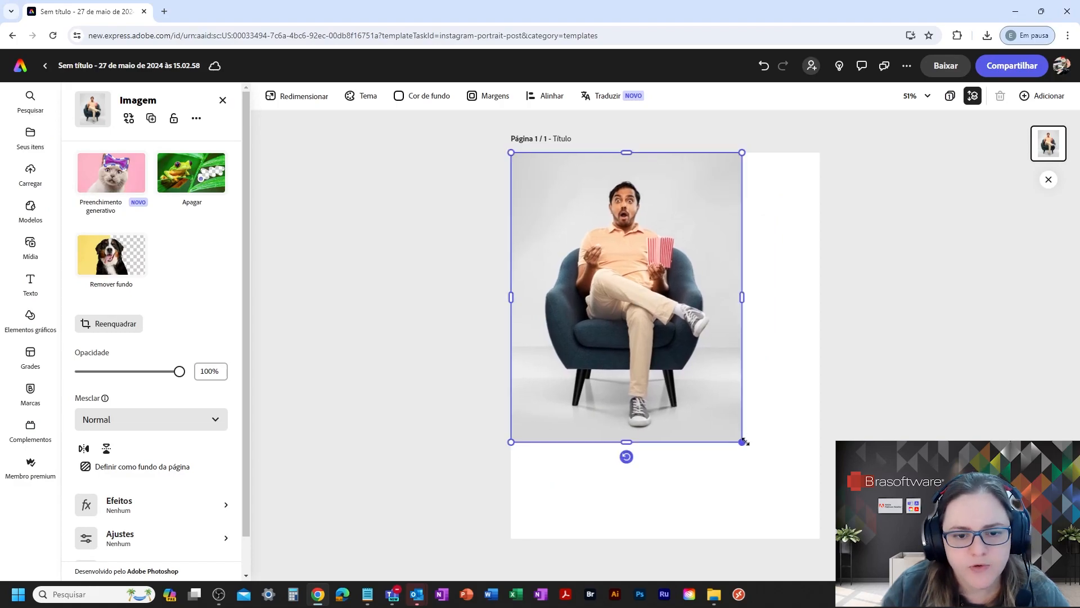
left_click_drag(742, 442, 822, 533)
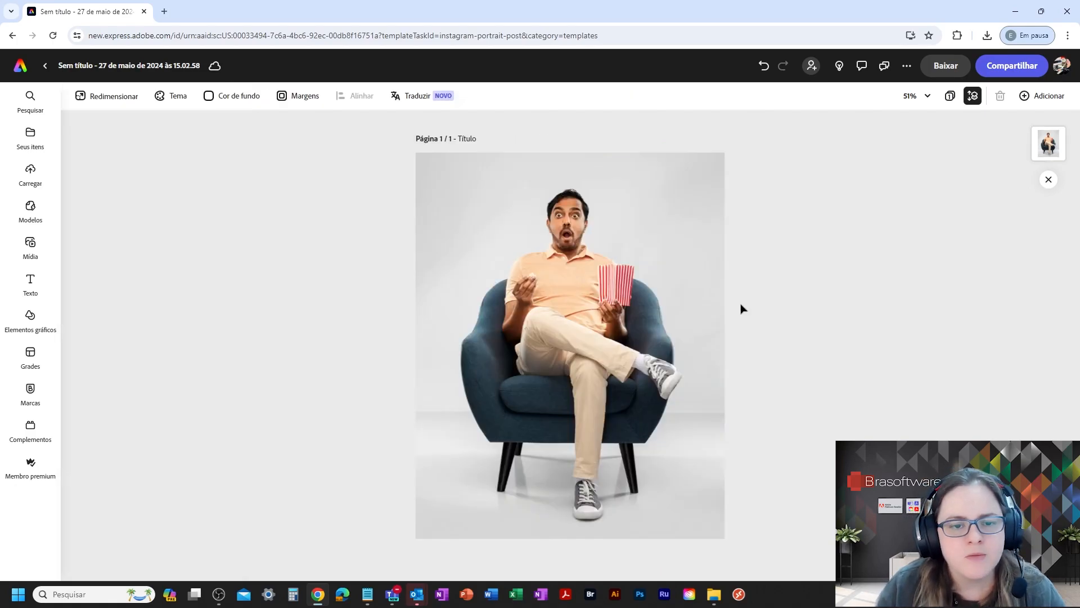
left_click(841, 280)
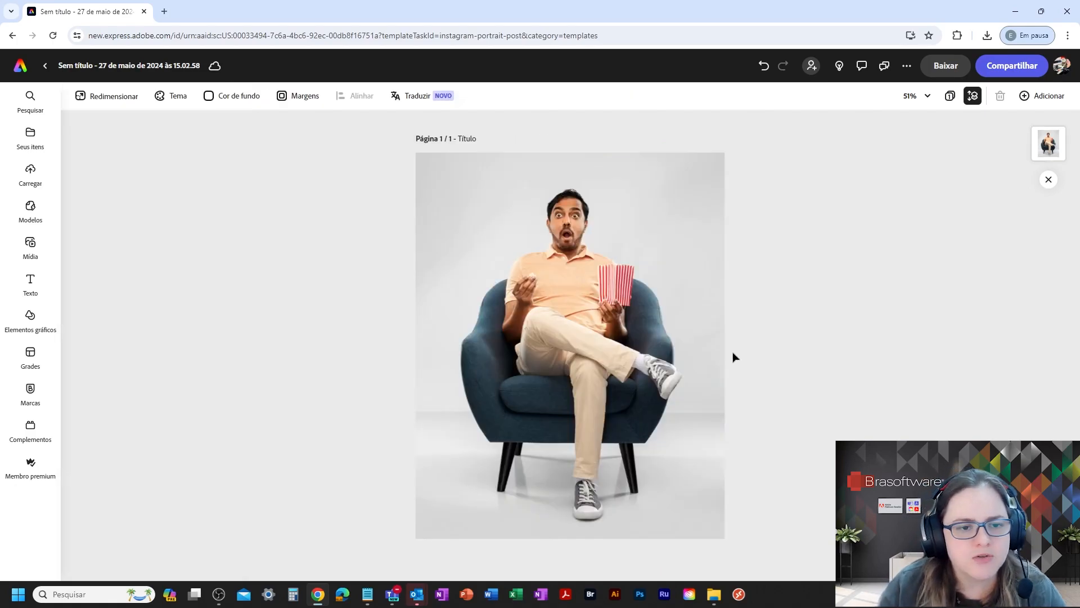
Step: Copy the photo of the man in the armchair and paste it as a second layer over the original
left_click(563, 295)
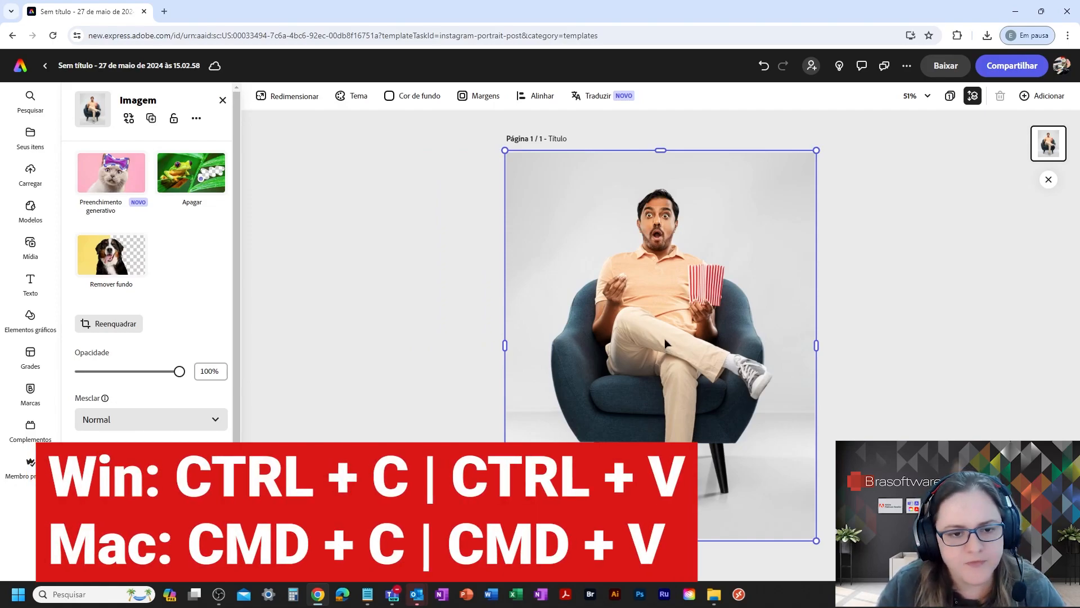
right_click(665, 339)
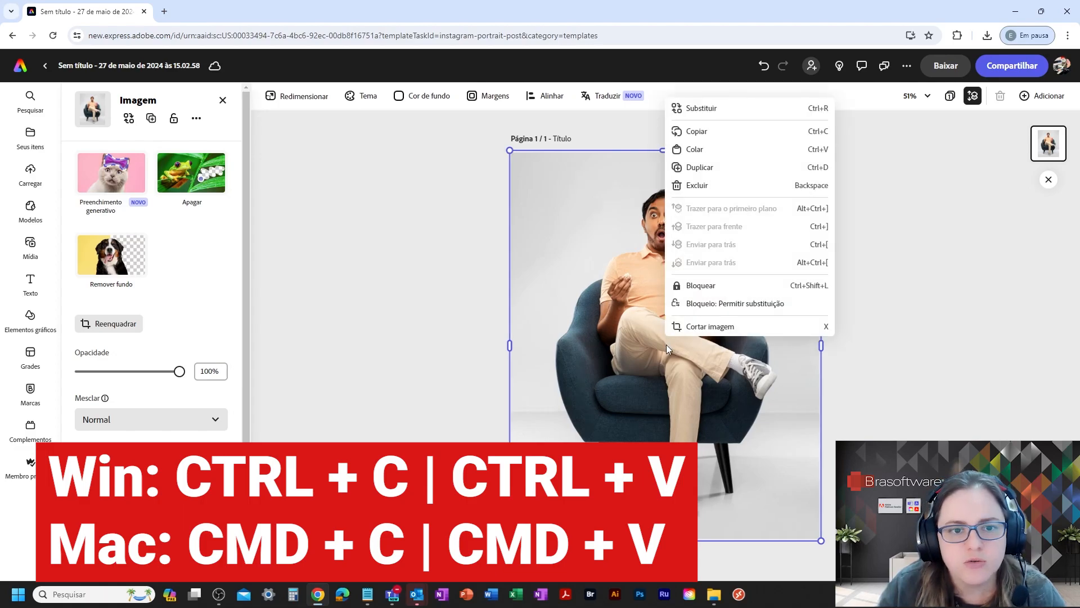
left_click(696, 137)
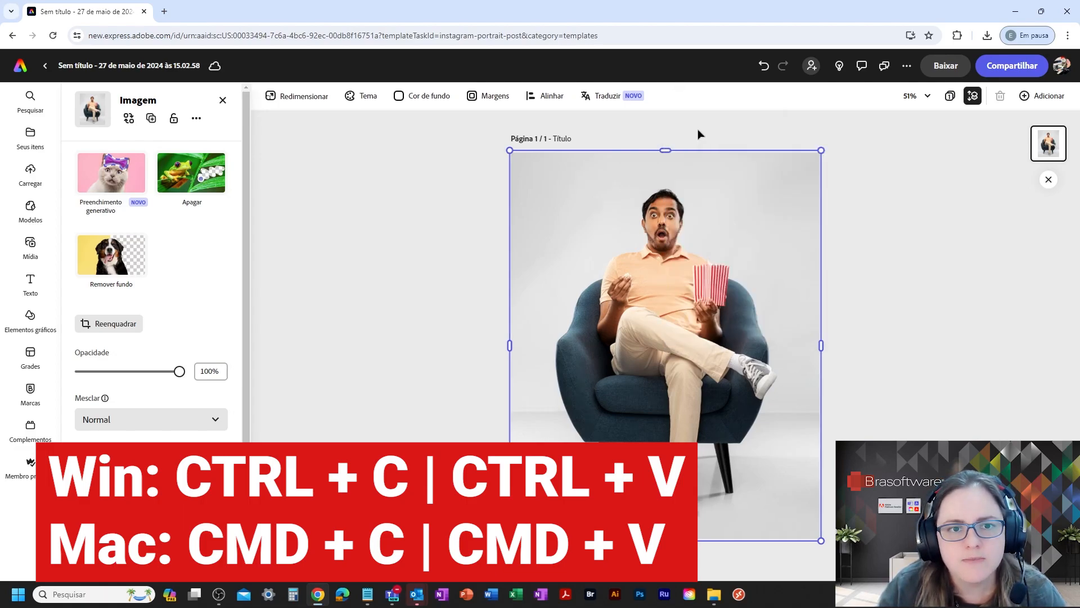
right_click(723, 257)
left_click(766, 318)
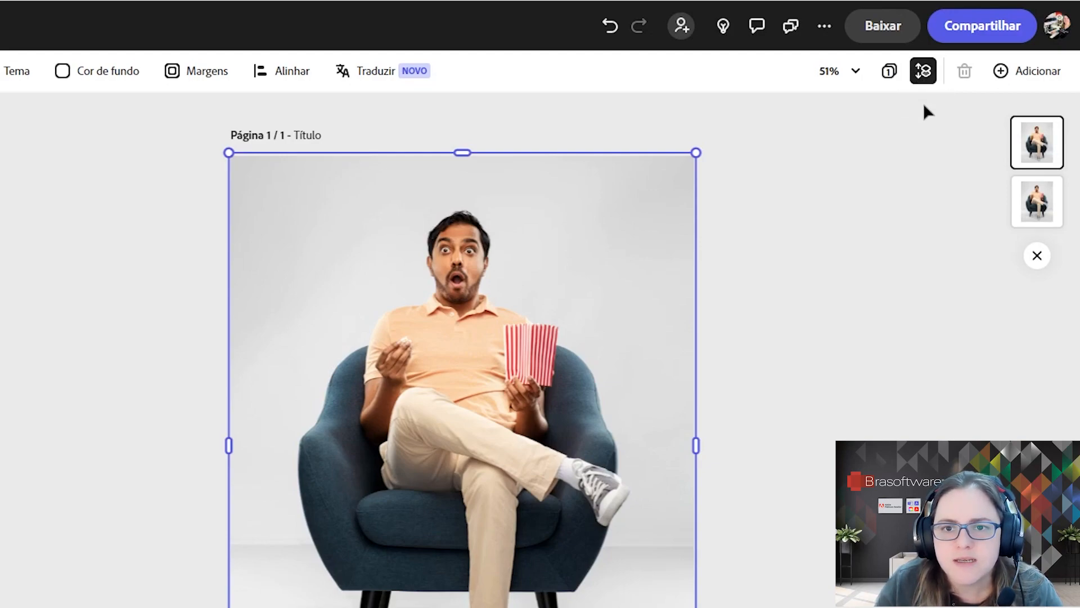
left_click(923, 74)
left_click(923, 73)
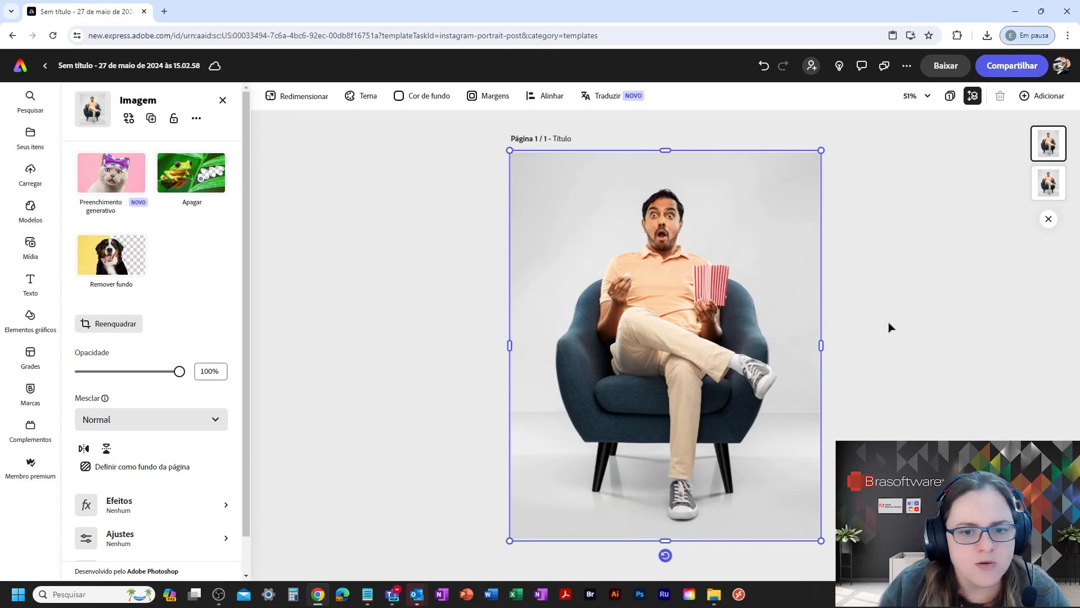
left_click(457, 318)
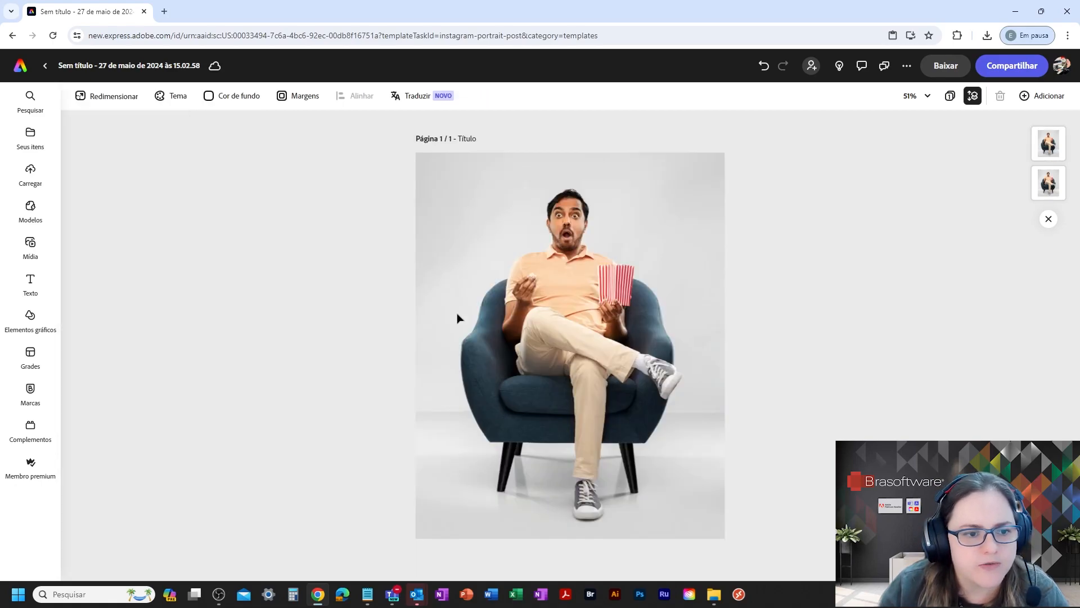
Step: Add the text "ABSOLUTE CINEMA" near the upper edge of the page and enlarge it to size 153 across the page width
left_click(30, 281)
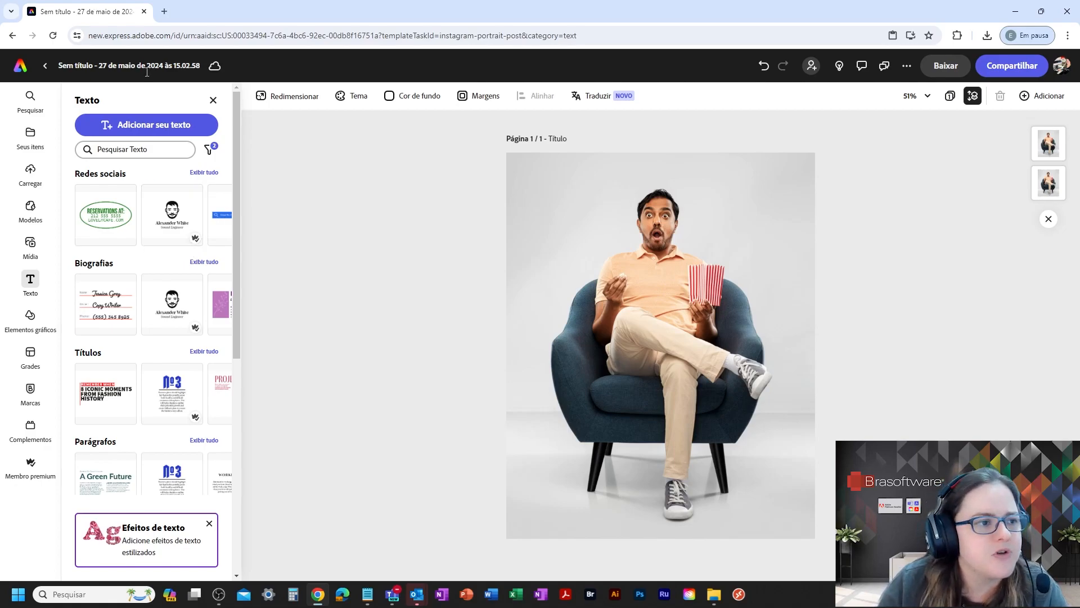
left_click(137, 128)
left_click_drag(613, 317, 657, 230)
left_click(552, 185)
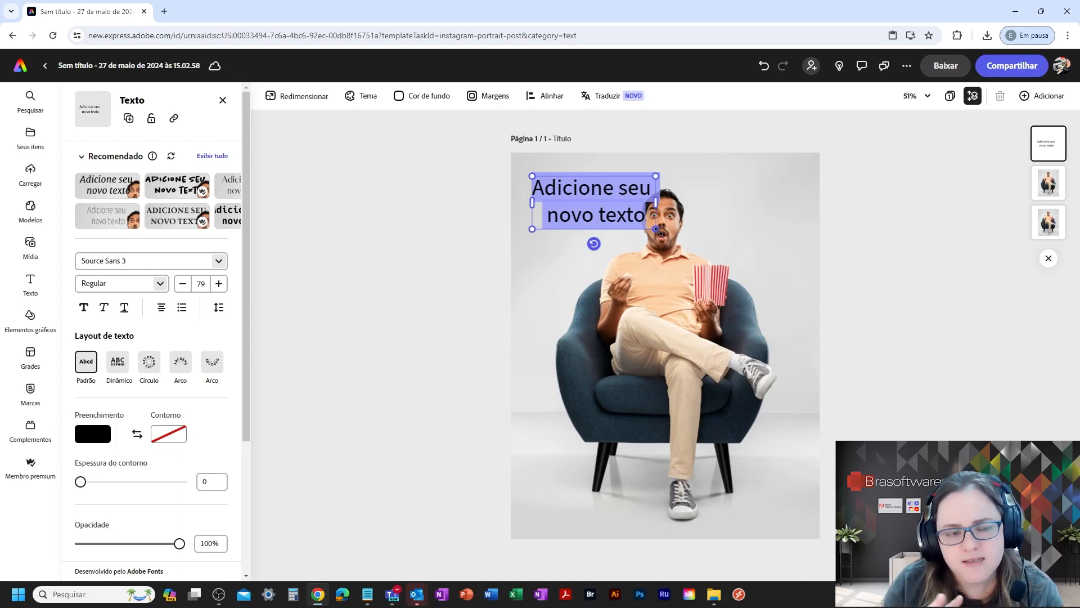
type("ABSOLUTE CINEMA")
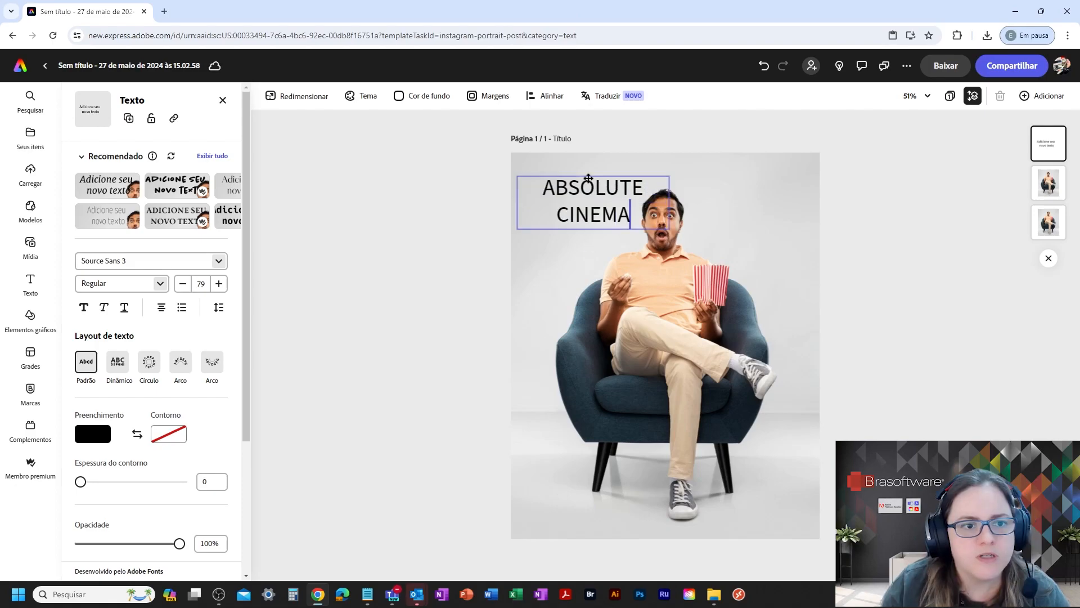
left_click_drag(590, 176, 585, 165)
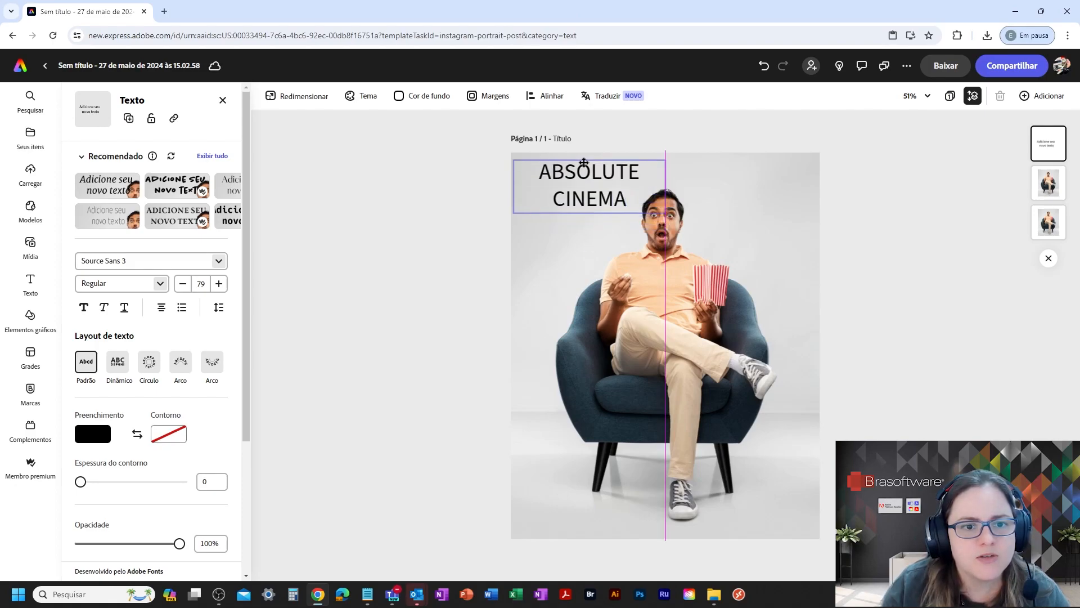
left_click_drag(666, 215, 774, 285)
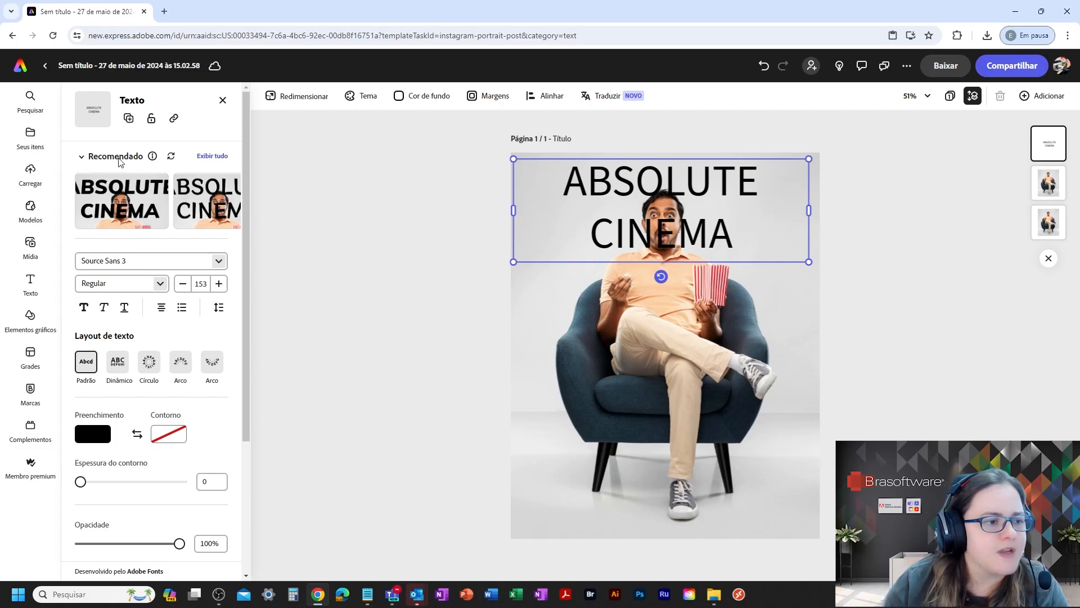
Step: Browse all recommended font styles for the title and apply ABajiminm_mineb Regular
left_click(211, 156)
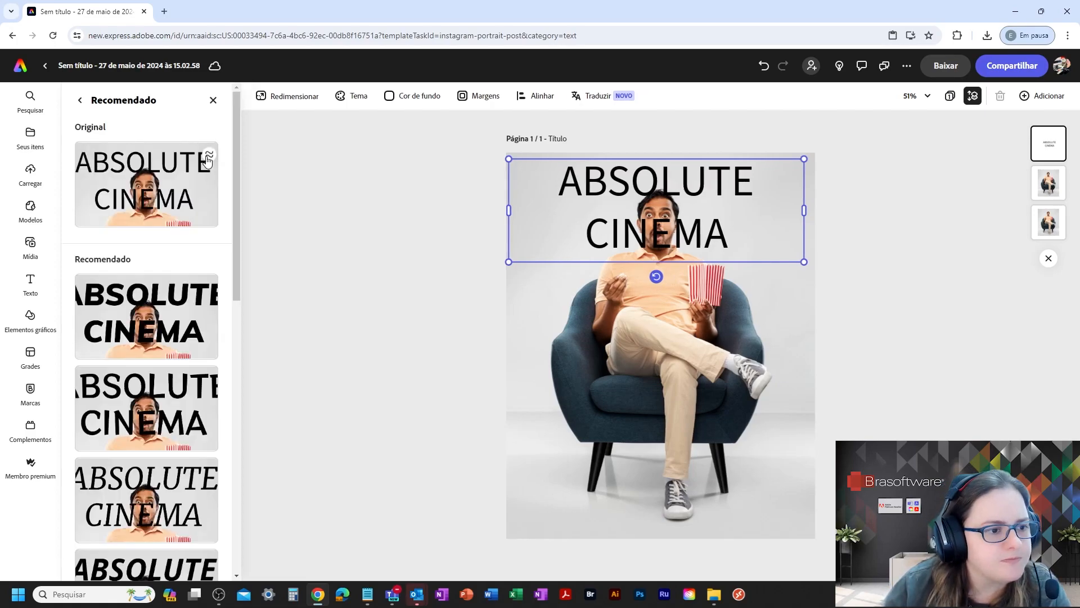
scroll(179, 355, "down", 2)
scroll(169, 371, "down", 5)
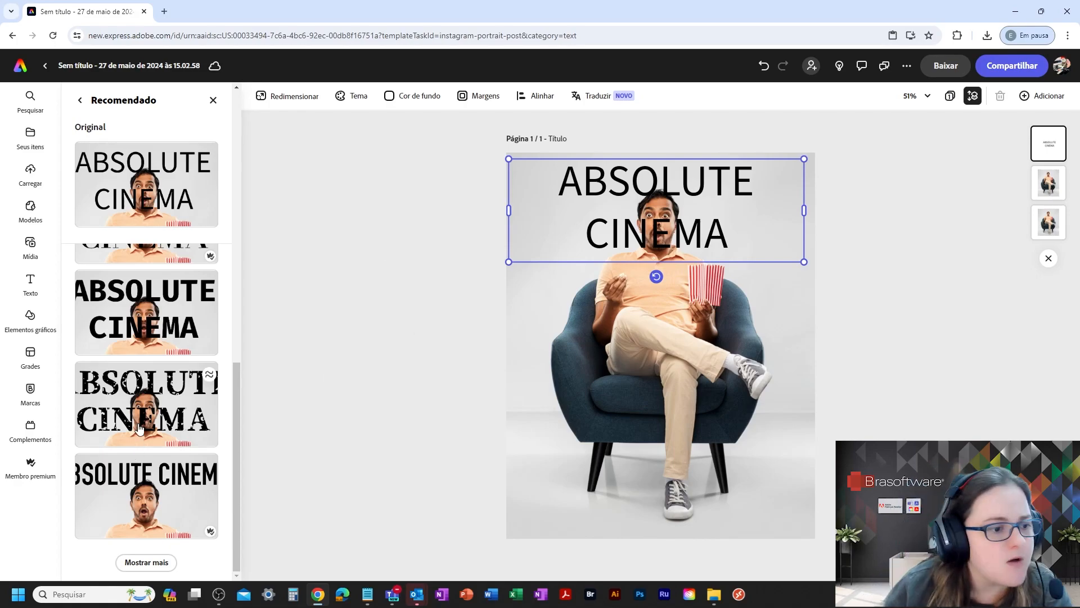
scroll(140, 429, "down", 5)
scroll(142, 450, "down", 4)
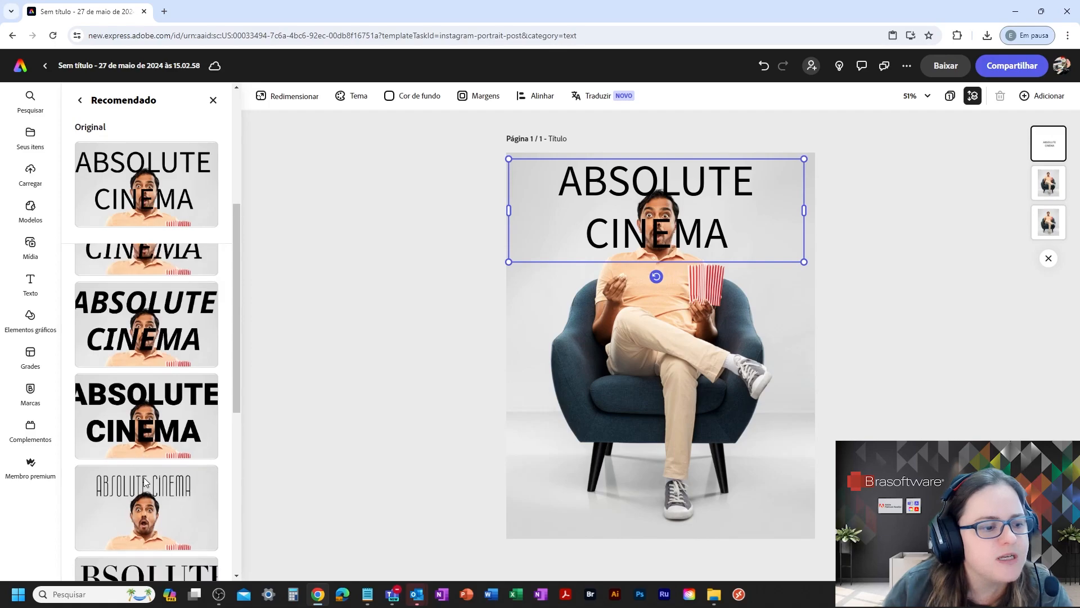
left_click(161, 338)
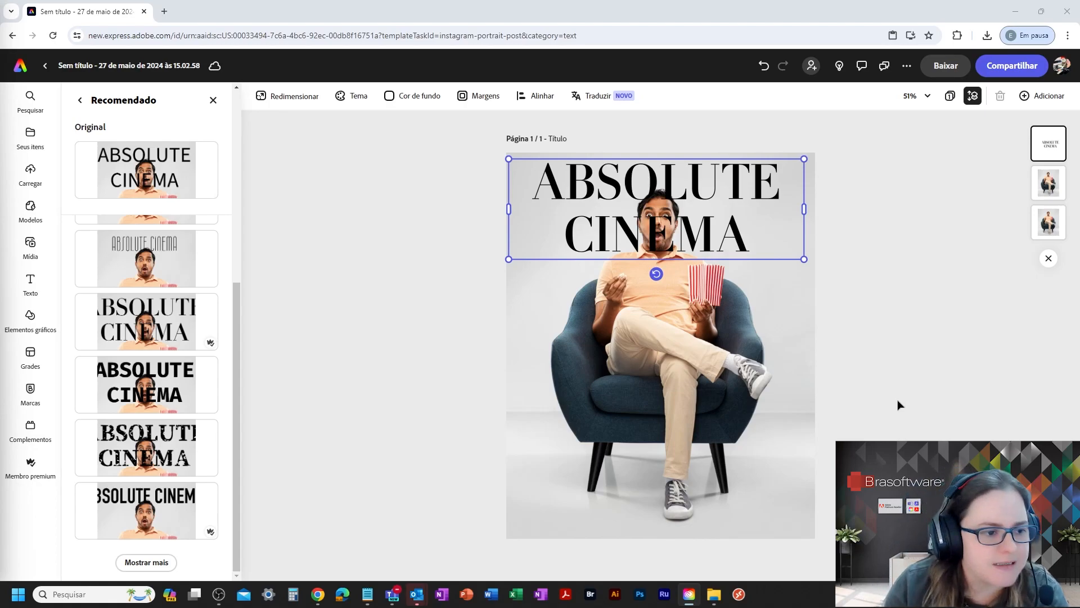
scroll(148, 487, "up", 5)
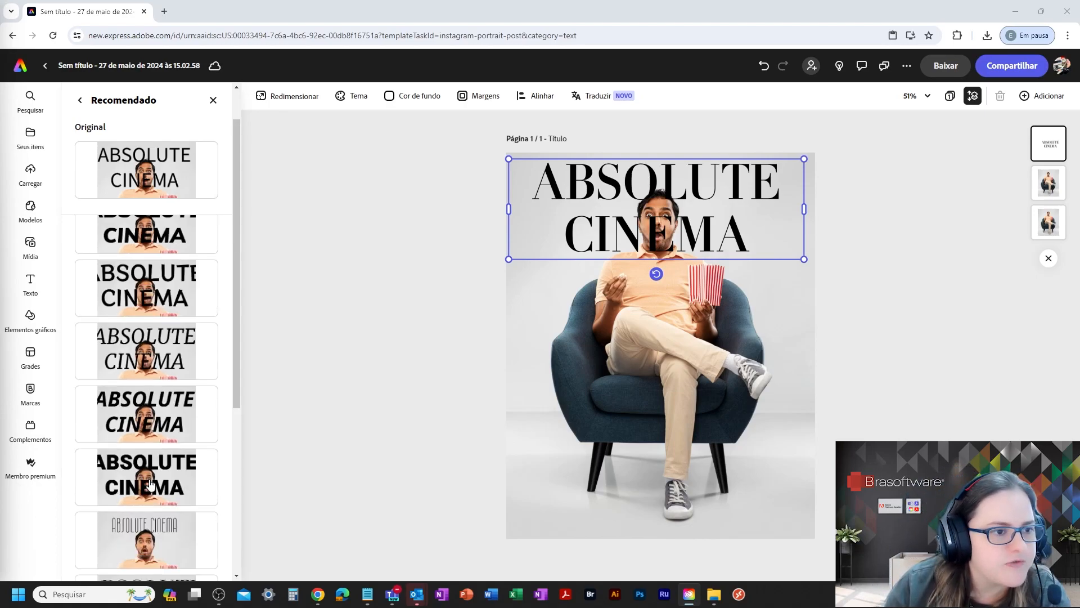
scroll(141, 278, "down", 2)
scroll(141, 278, "down", 2)
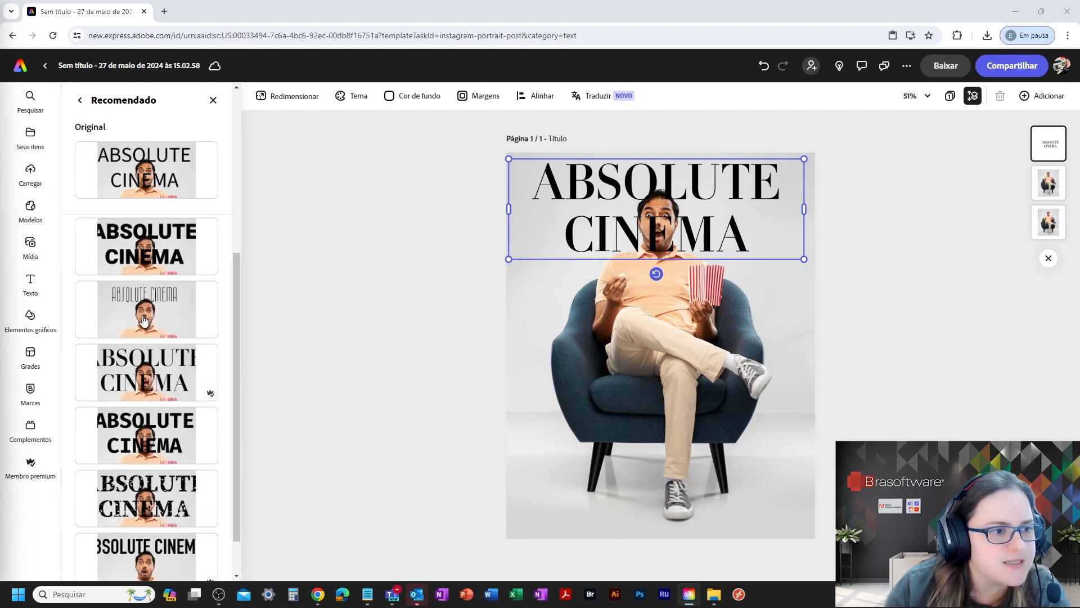
left_click(80, 102)
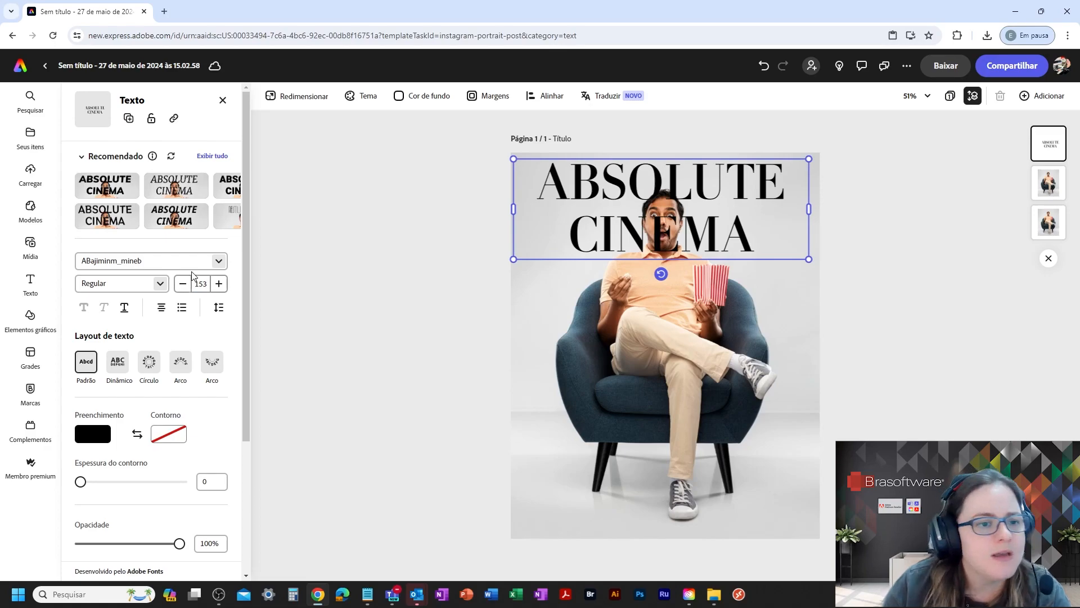
Step: Set the title's font to Gill Sans Nova Inline Bold from the recently used fonts
left_click(219, 263)
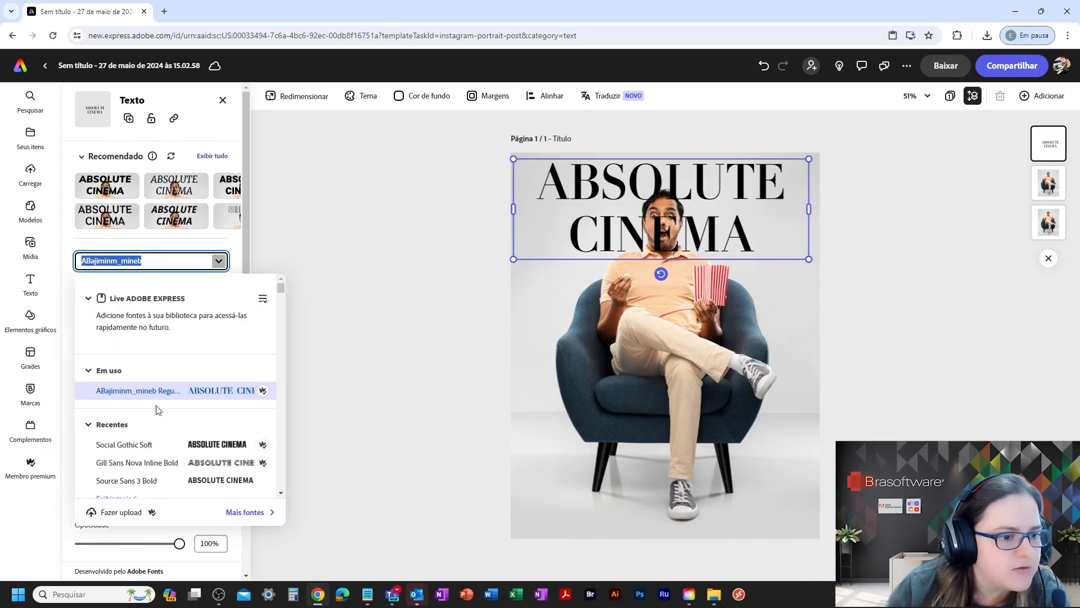
scroll(169, 416, "down", 1)
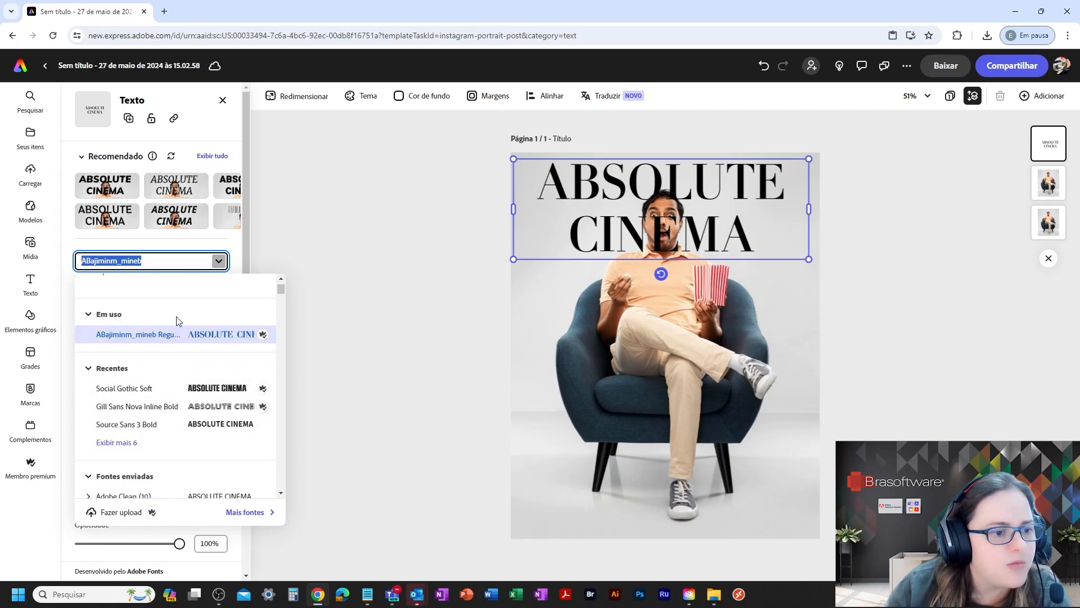
left_click(145, 407)
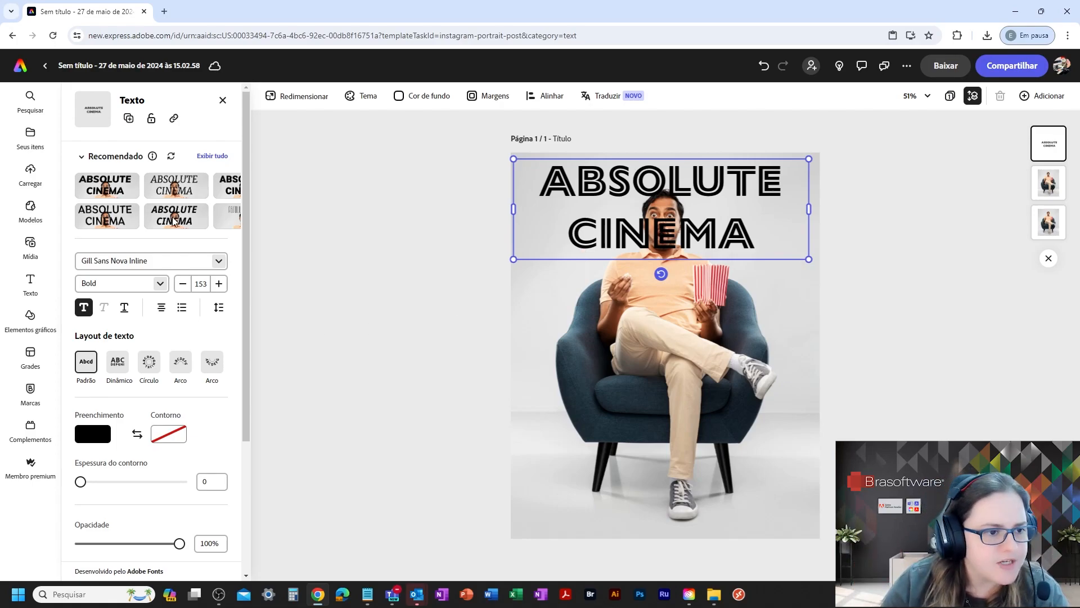
Step: Try a font size of 155 on the title and return it to 153
left_click(219, 284)
left_click(219, 283)
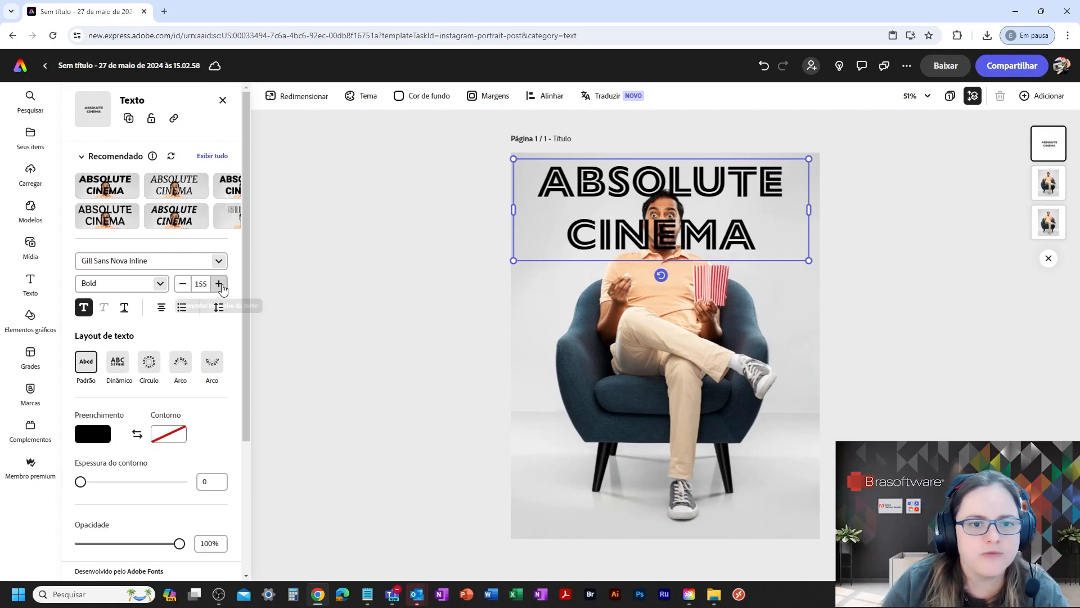
left_click(183, 284)
left_click(182, 283)
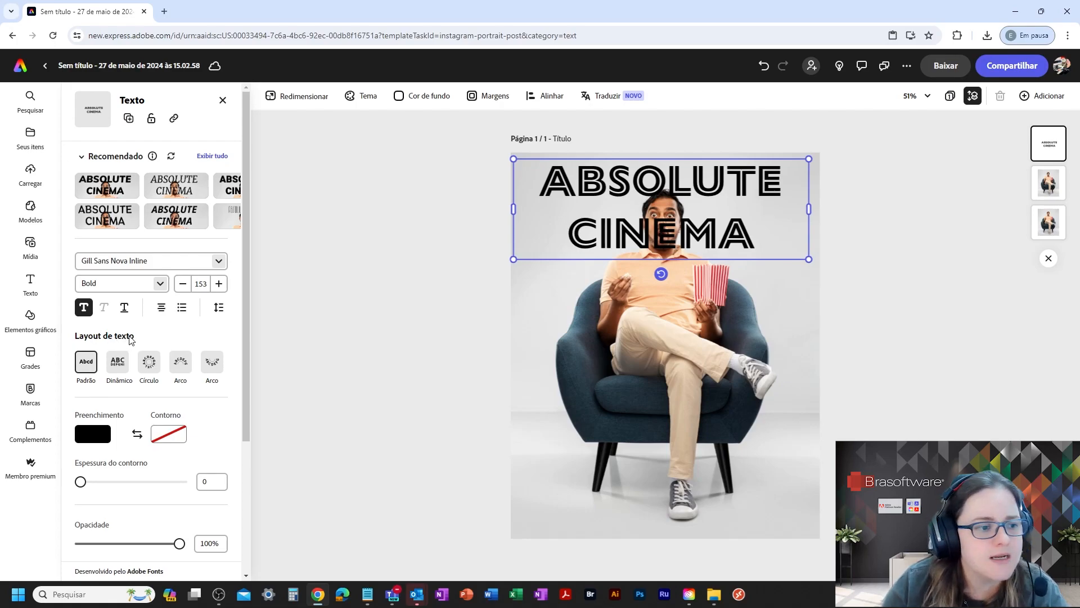
Step: Try the Círculo layout and both Arco layouts on the title text
left_click(149, 364)
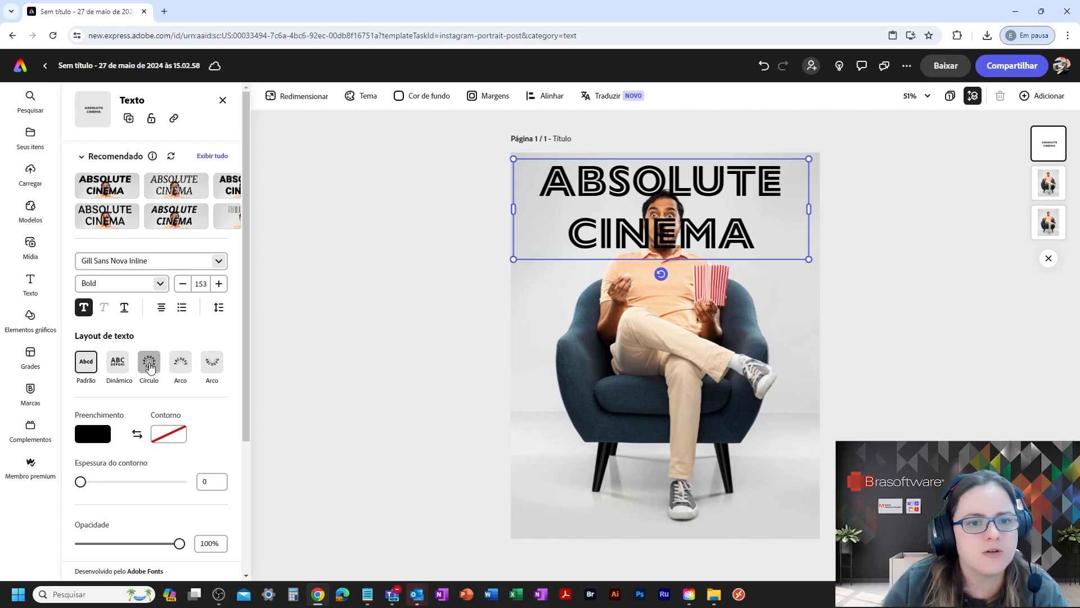
left_click(189, 369)
left_click(216, 366)
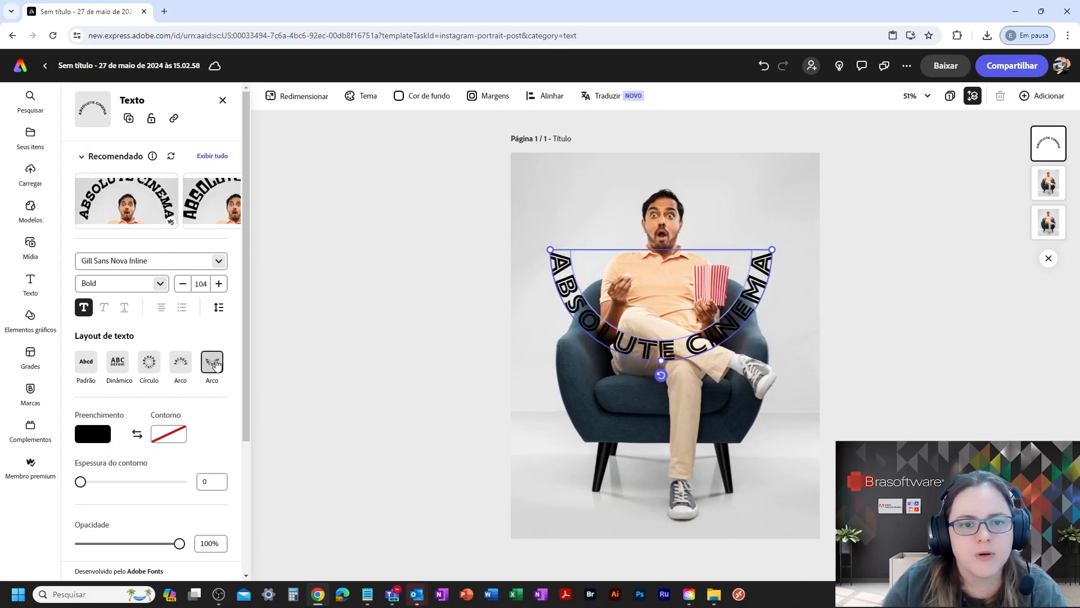
Step: Apply the Dinâmico text layout to the title and center it horizontally on the page
left_click(120, 362)
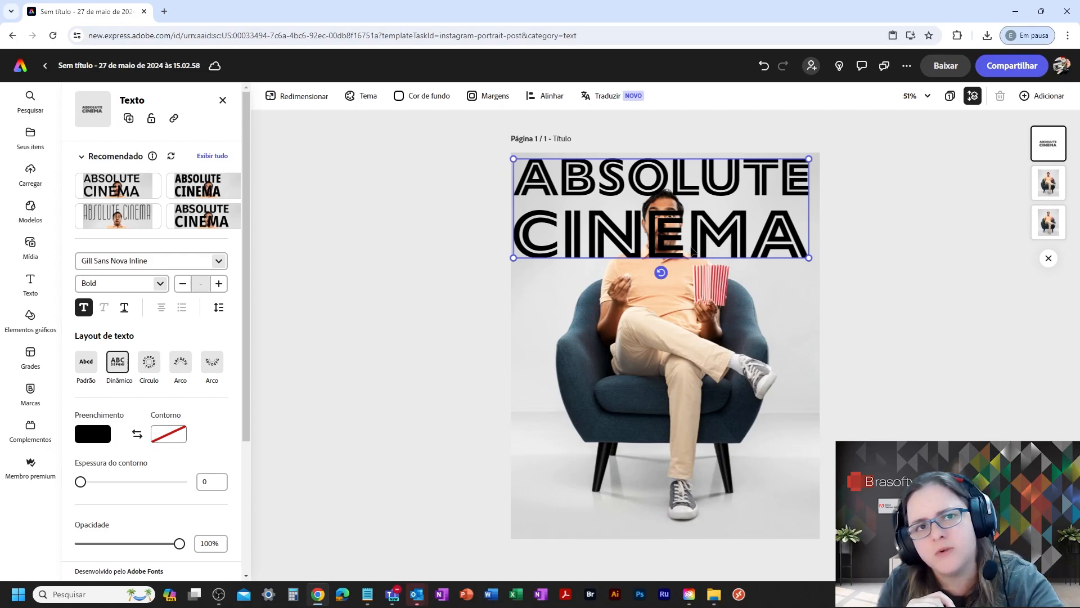
left_click_drag(609, 229, 614, 227)
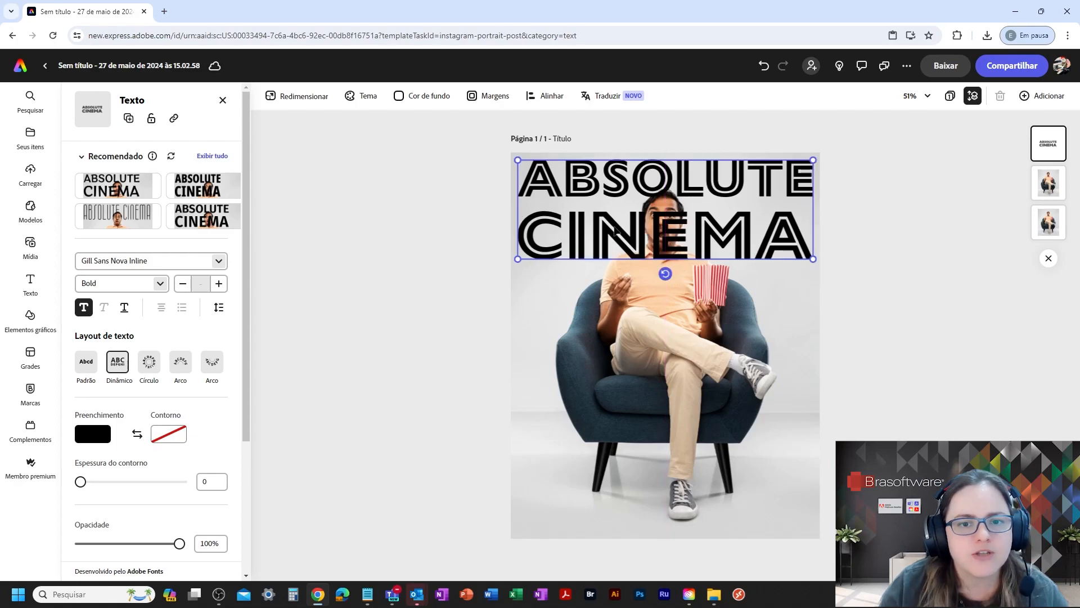
Step: Scale down the title and widen its letter spacing and line spacing slightly
left_click_drag(813, 258, 779, 247)
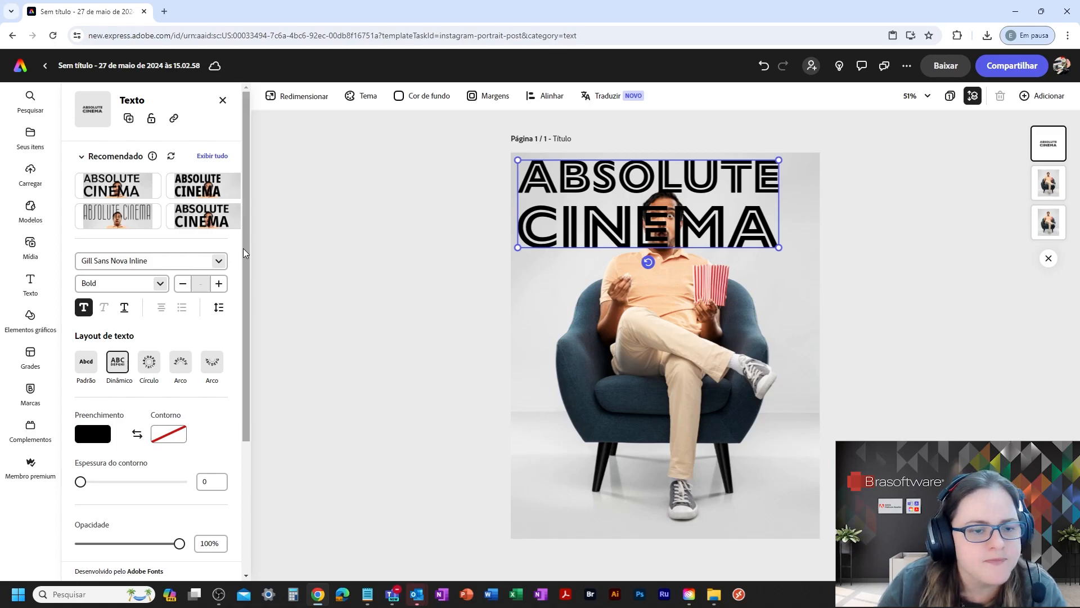
left_click(218, 308)
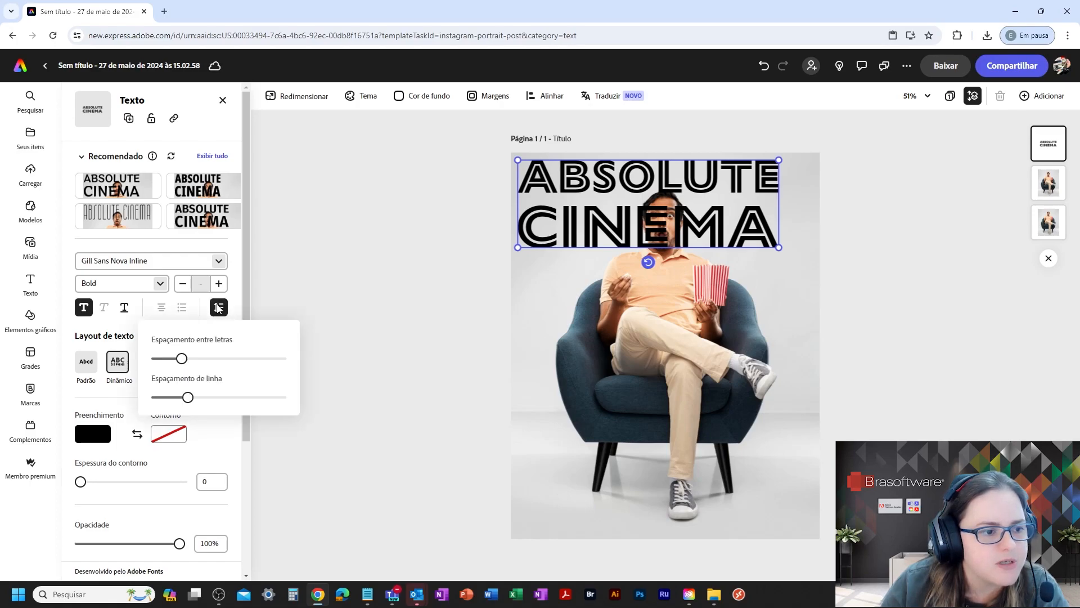
left_click_drag(181, 358, 194, 358)
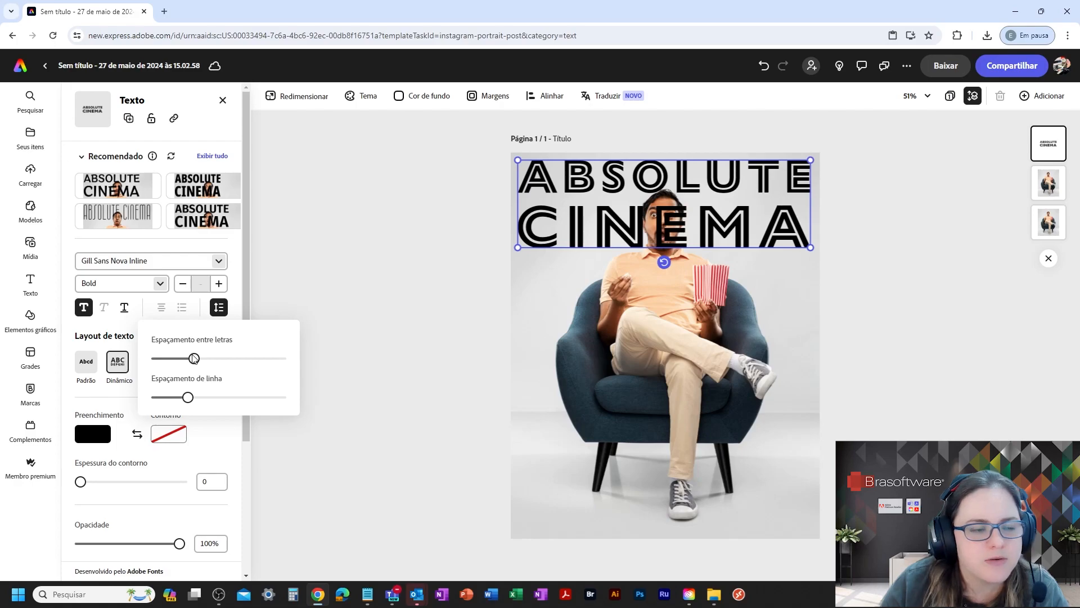
left_click_drag(188, 398, 197, 398)
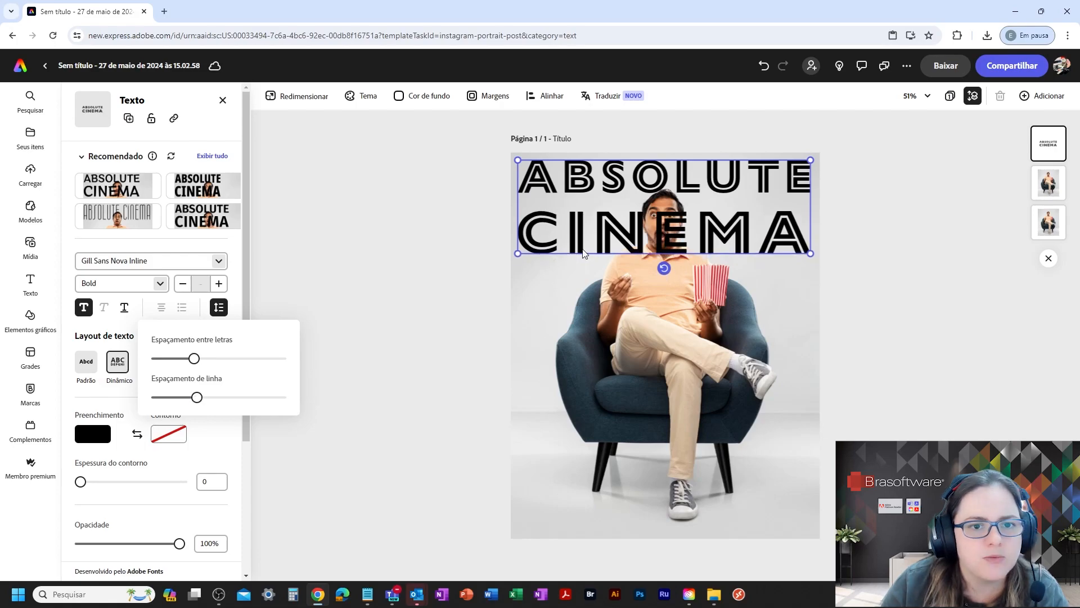
Step: Move the title slightly down, widen its letter spacing further and scale it to fit within the page width
left_click_drag(651, 183, 652, 195)
left_click(219, 307)
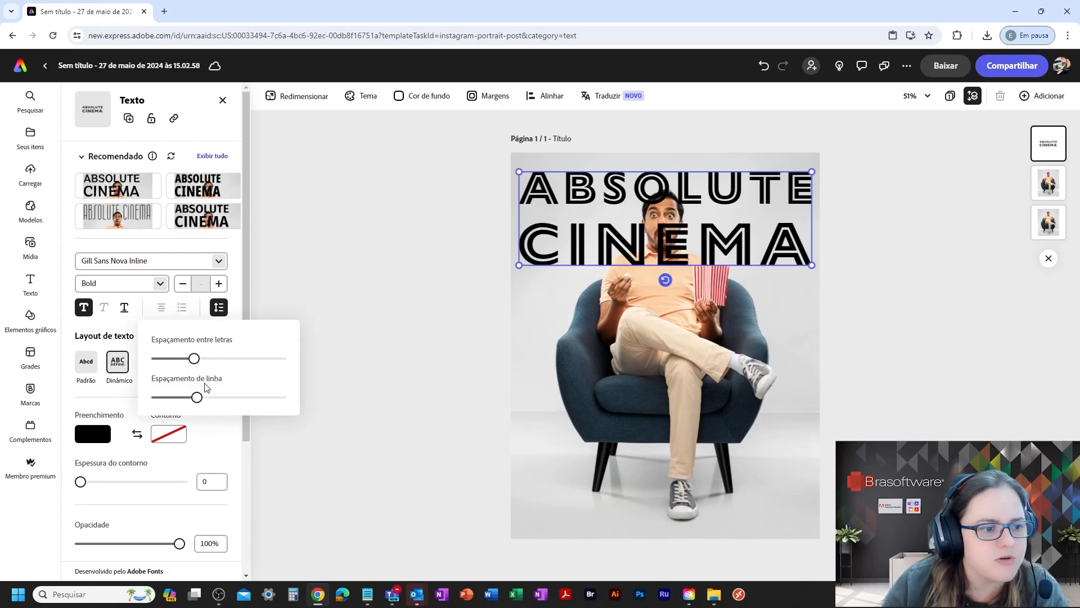
left_click_drag(196, 397, 195, 398)
left_click_drag(194, 359, 212, 365)
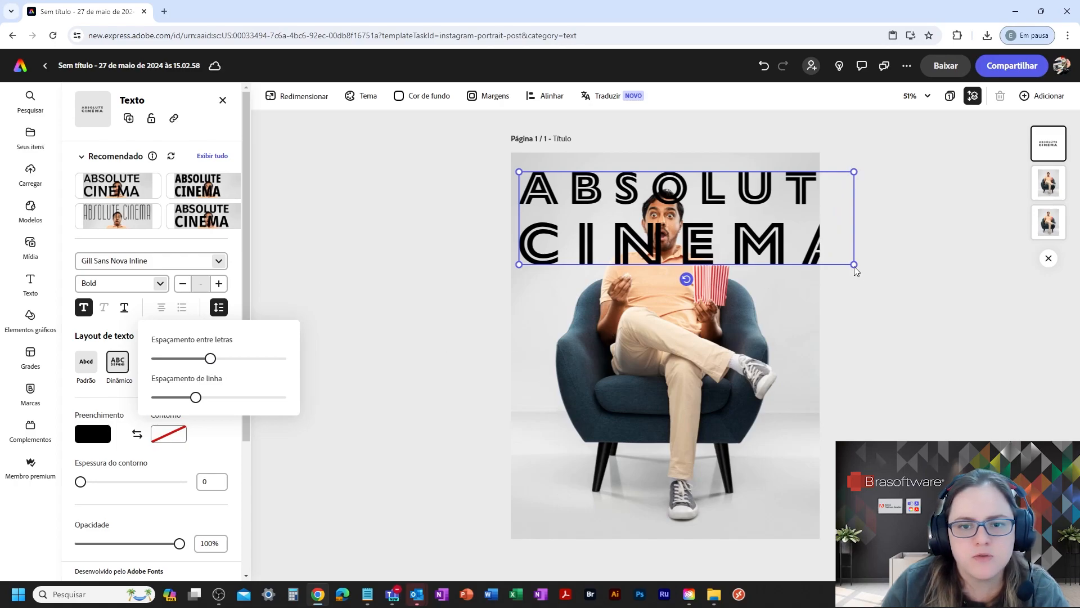
left_click_drag(854, 265, 815, 254)
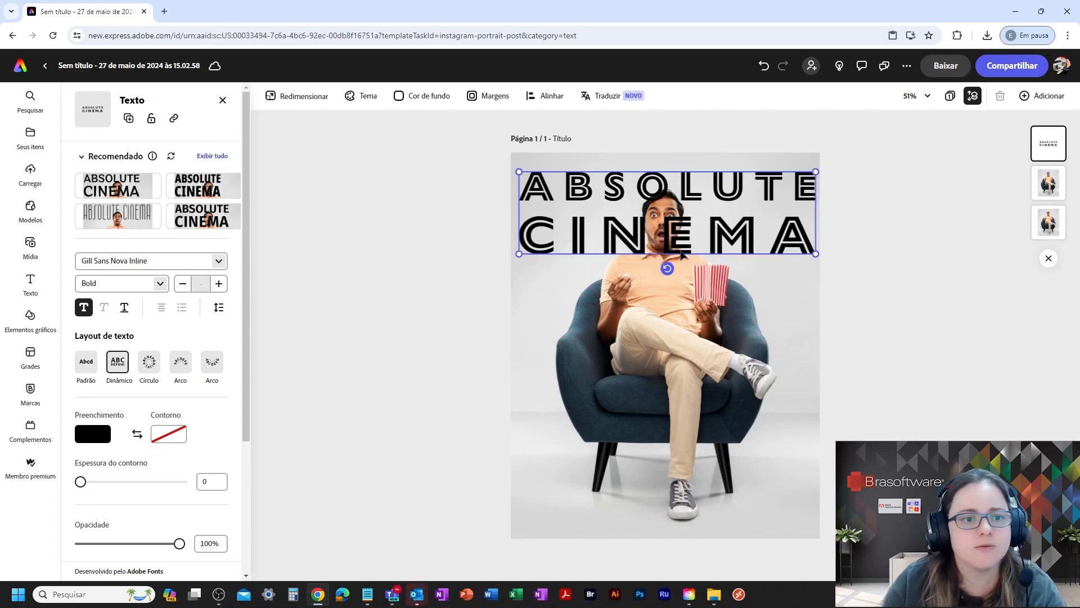
left_click(880, 299)
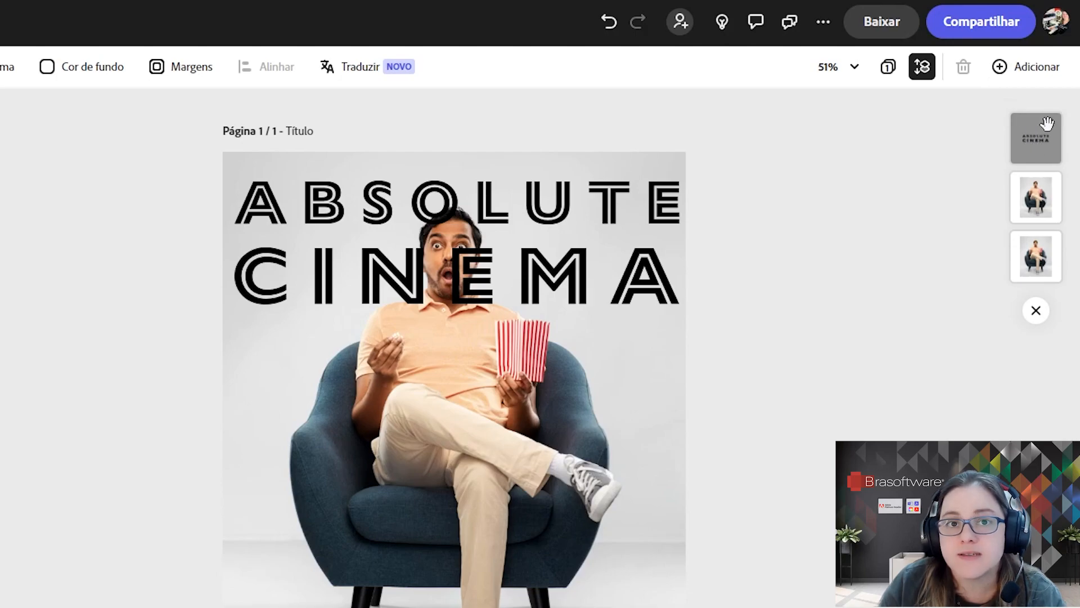
Step: Place the title layer between the two photo layers and remove the background from the upper photo
left_click_drag(1042, 128, 1051, 198)
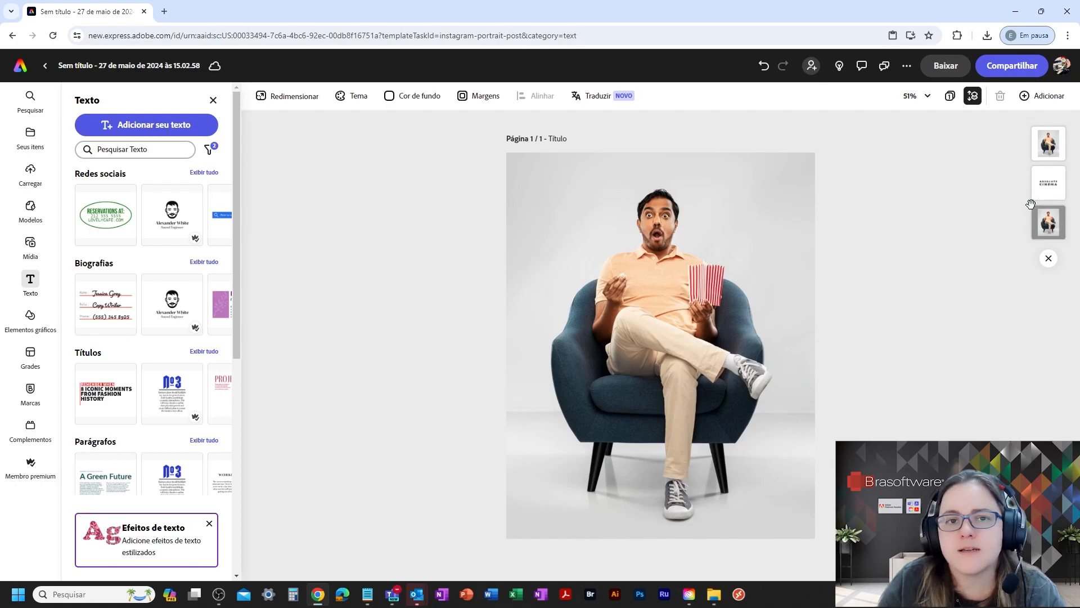
left_click(1049, 145)
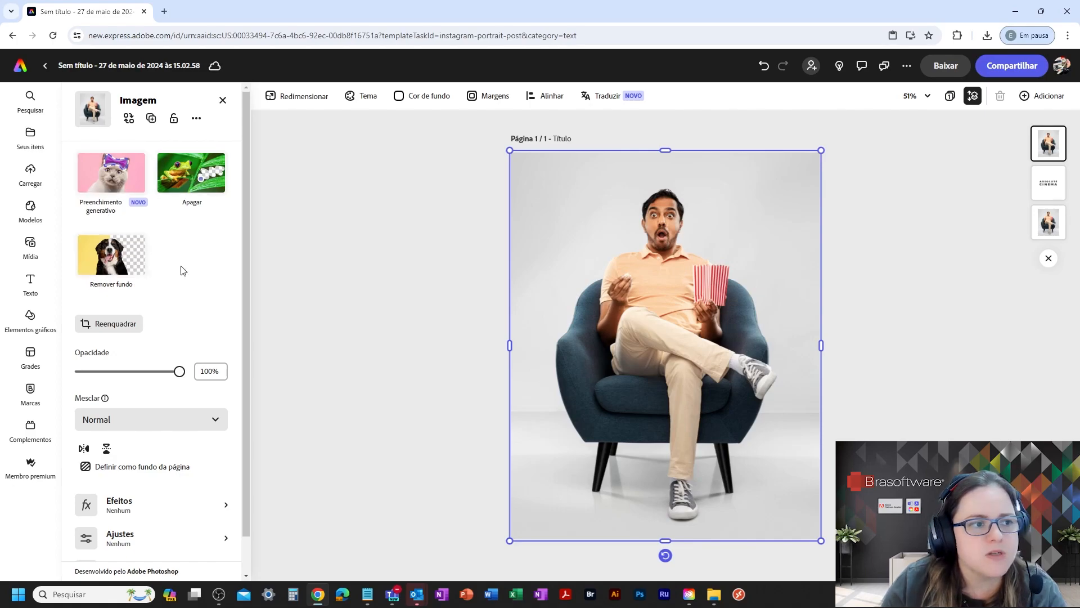
left_click(109, 258)
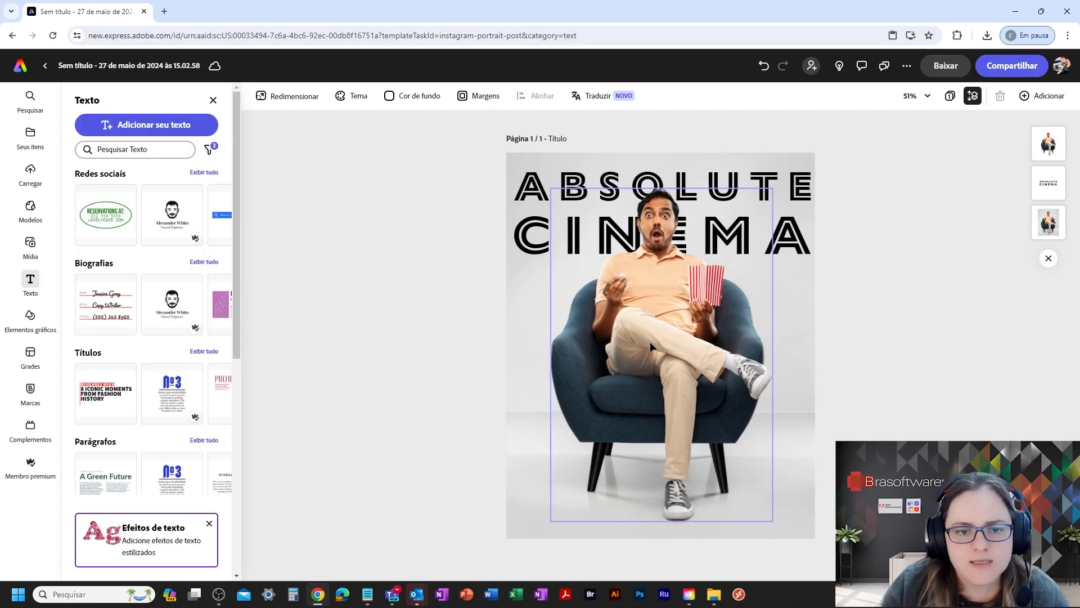
Step: Shift the cut-out man sideways off the background photo and undo the move
left_click_drag(650, 342, 761, 347)
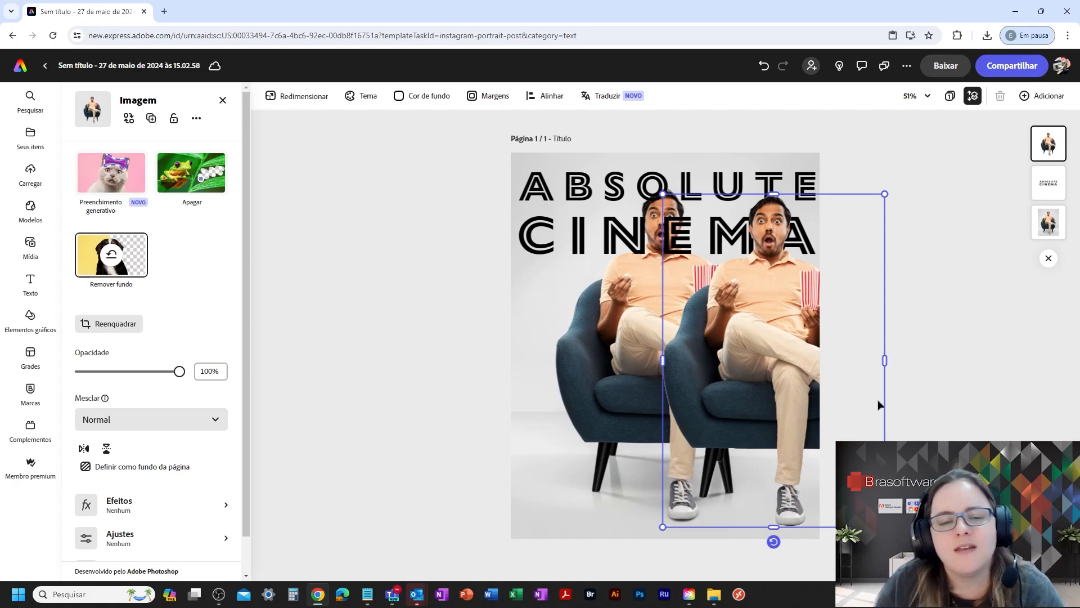
left_click(764, 67)
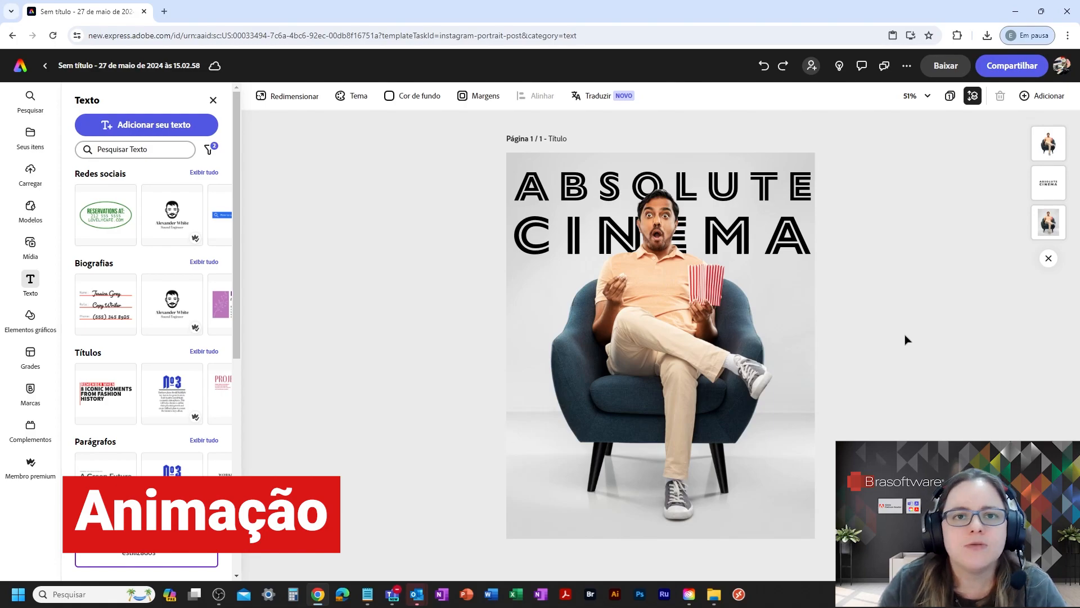
Step: Add an Elástico entrance animation to the title with Rejeições set to 3
left_click(785, 229)
scroll(193, 409, "down", 3)
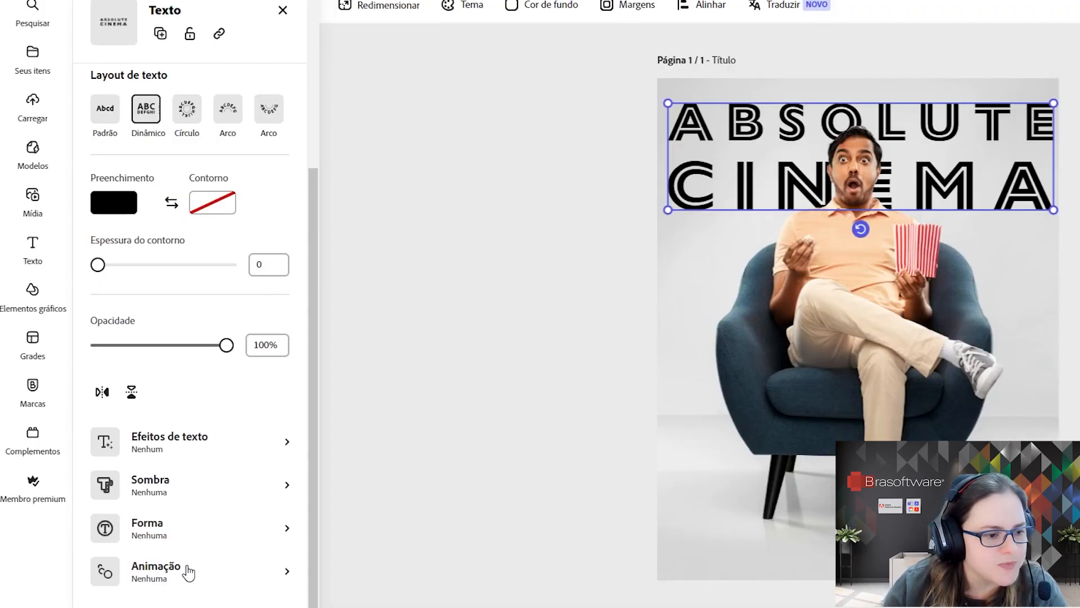
left_click(158, 569)
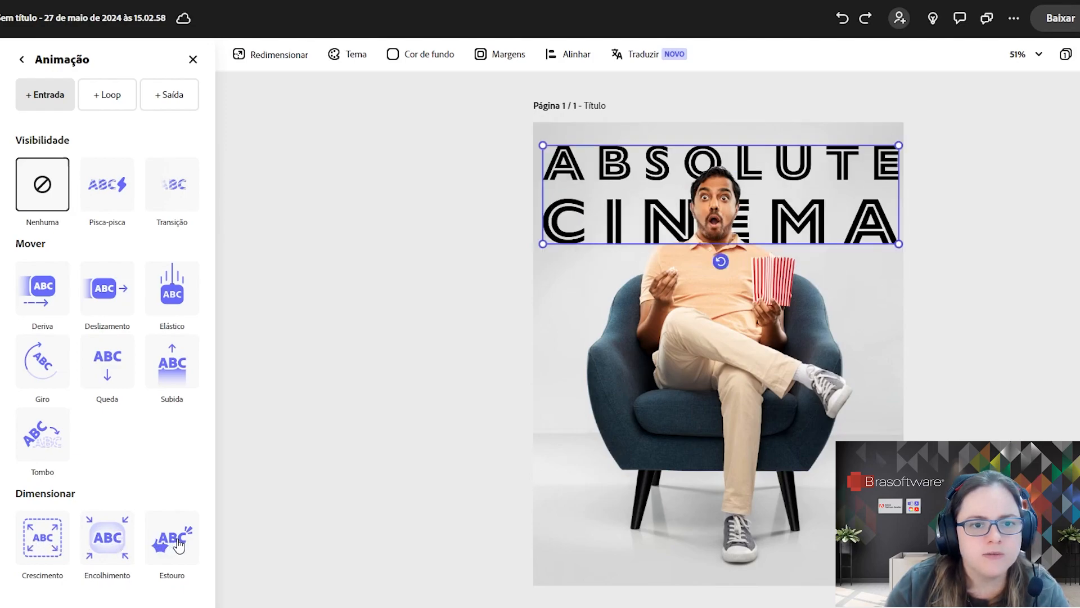
left_click(172, 300)
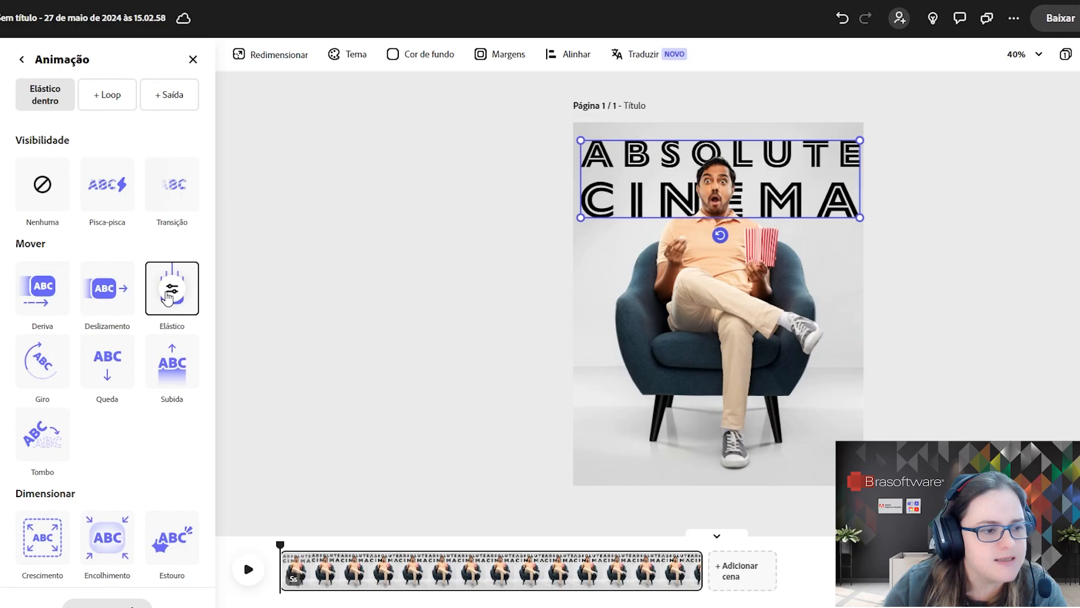
left_click(172, 292)
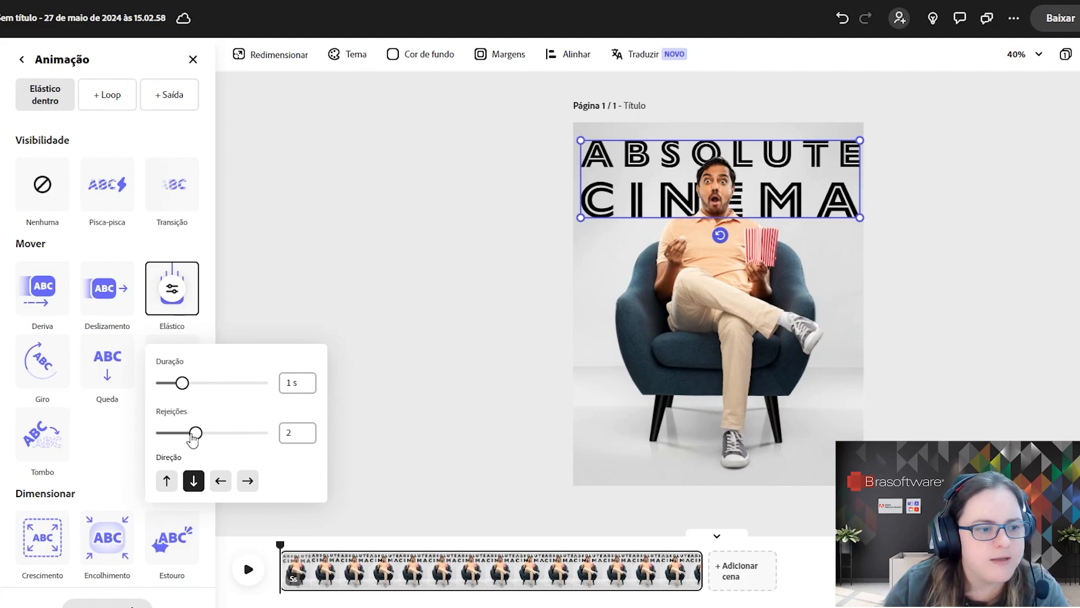
left_click_drag(195, 434, 217, 438)
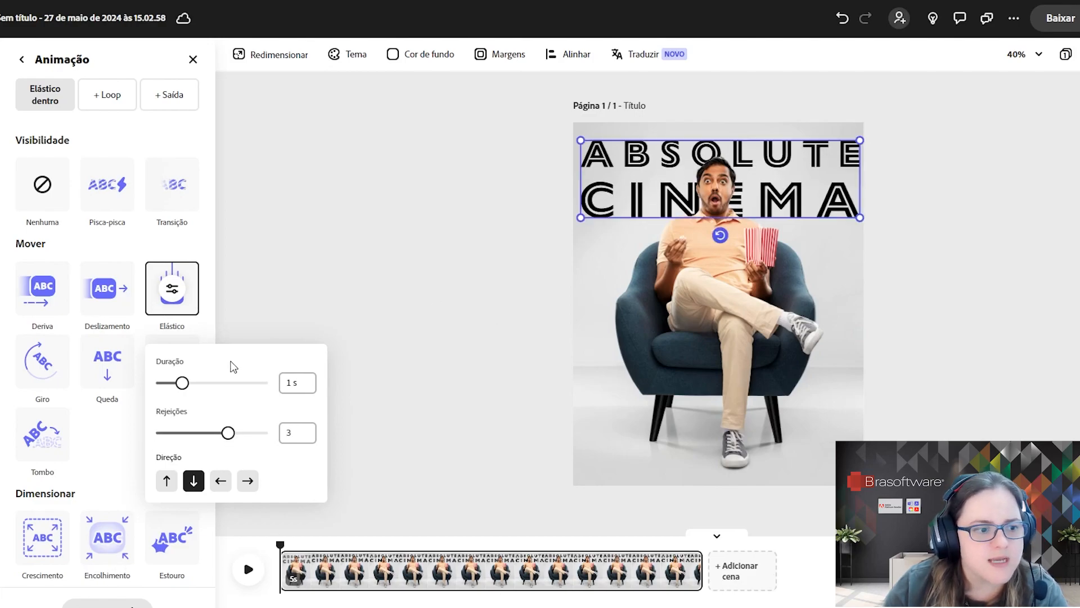
left_click_drag(181, 391, 173, 387)
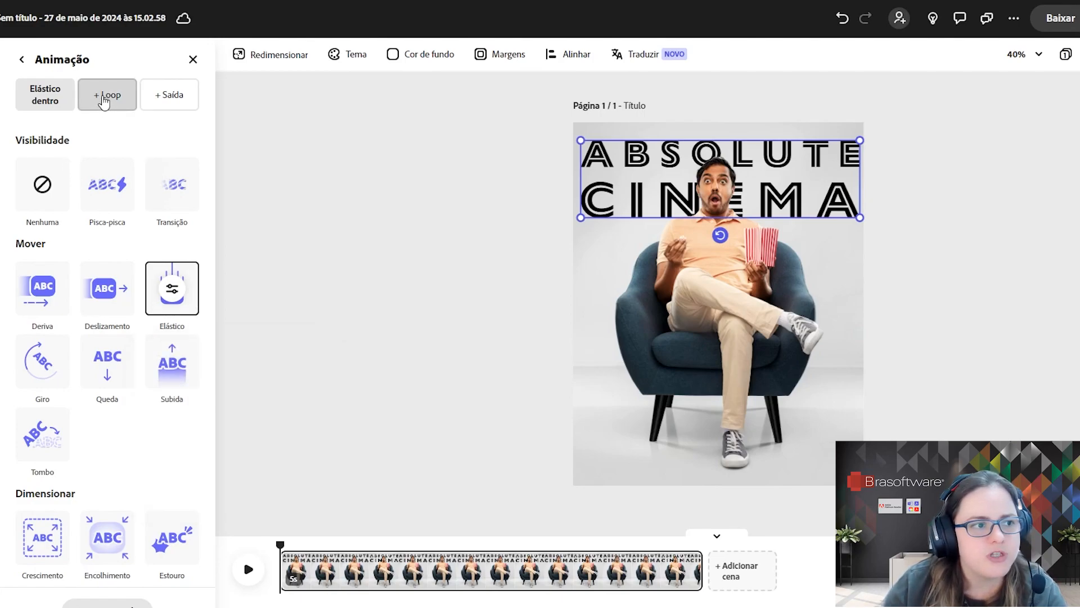
Step: Add a Balanceio loop animation to the title with Velocidade 42 and Intensidade 12
left_click(103, 99)
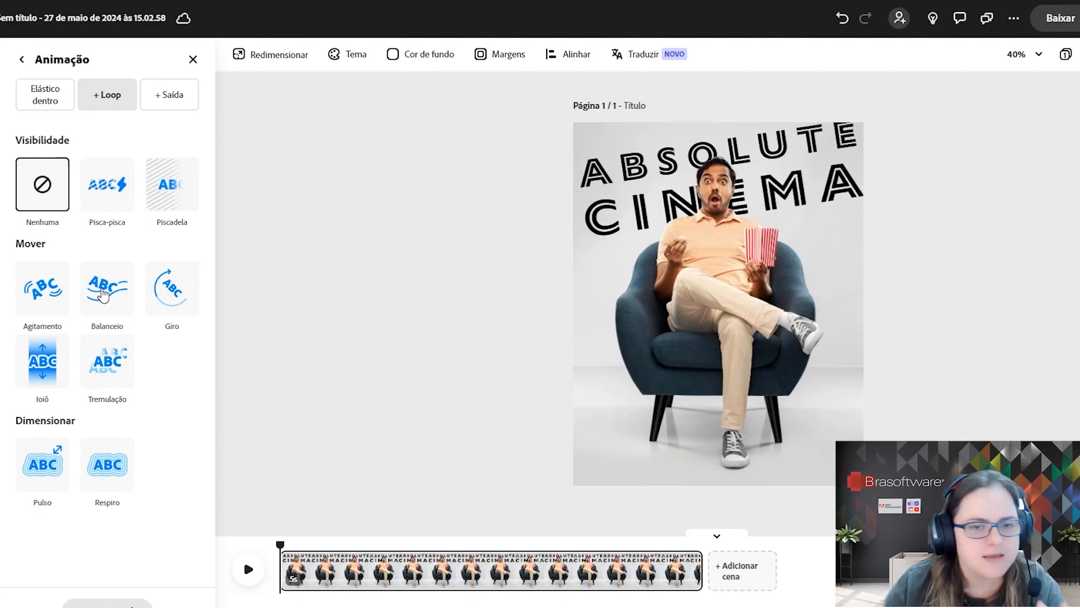
left_click(101, 291)
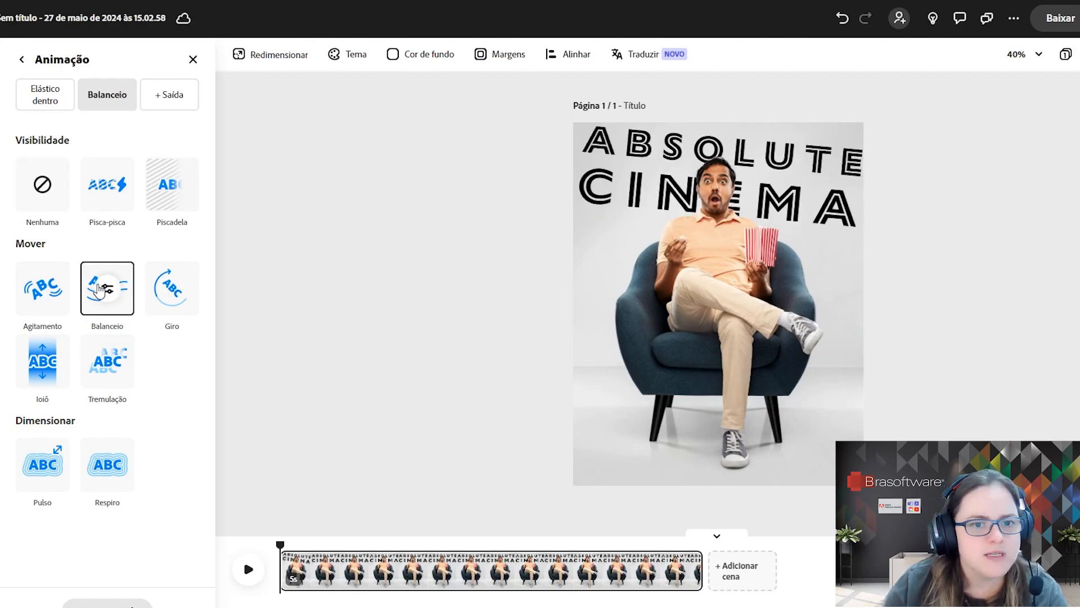
left_click(108, 290)
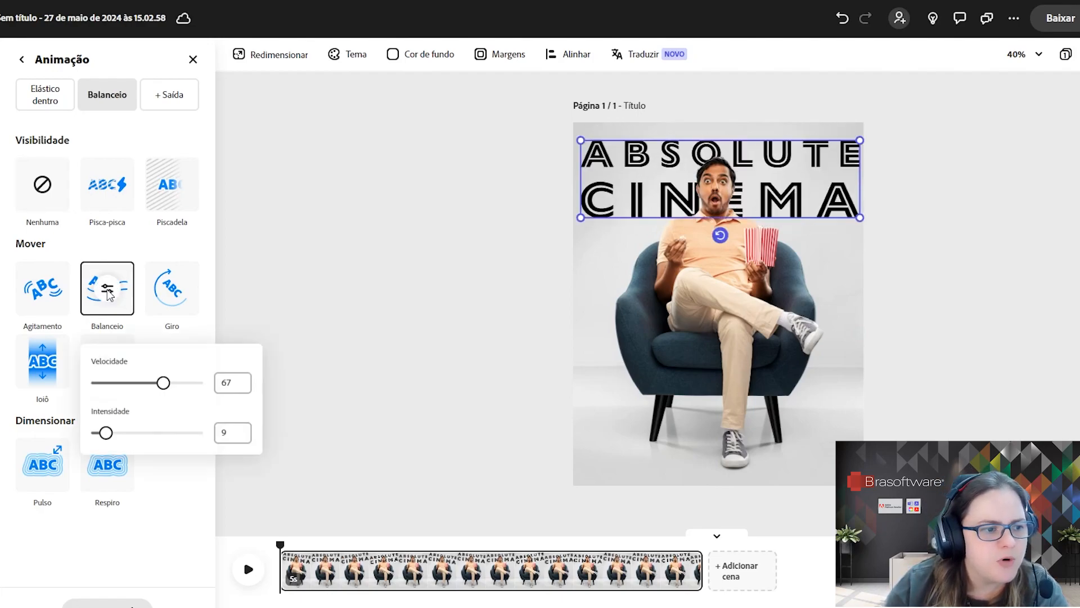
left_click(104, 435)
left_click_drag(163, 383, 139, 383)
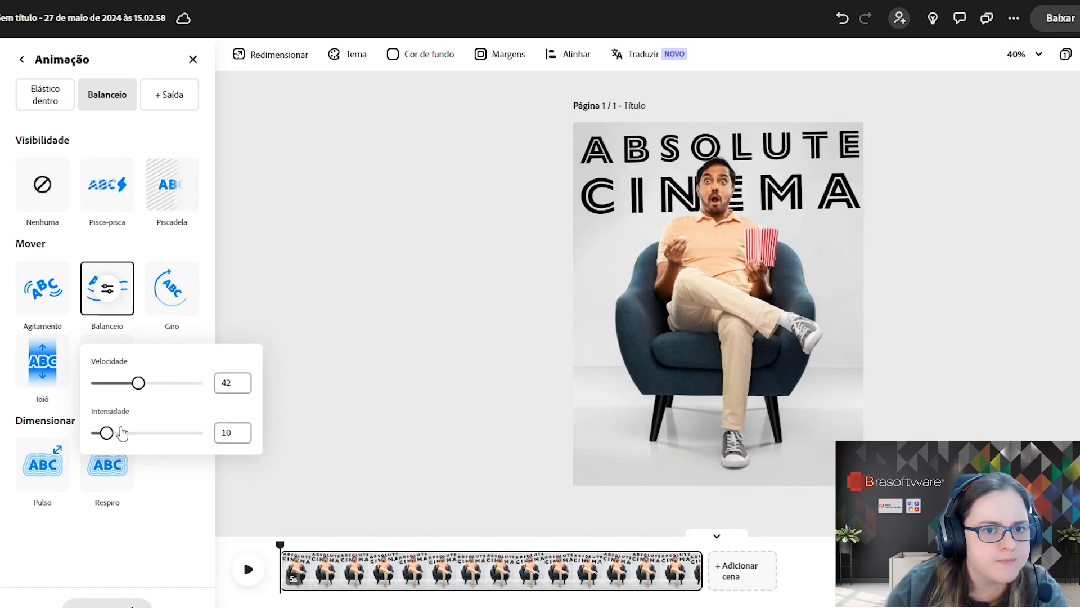
left_click_drag(106, 432, 145, 431)
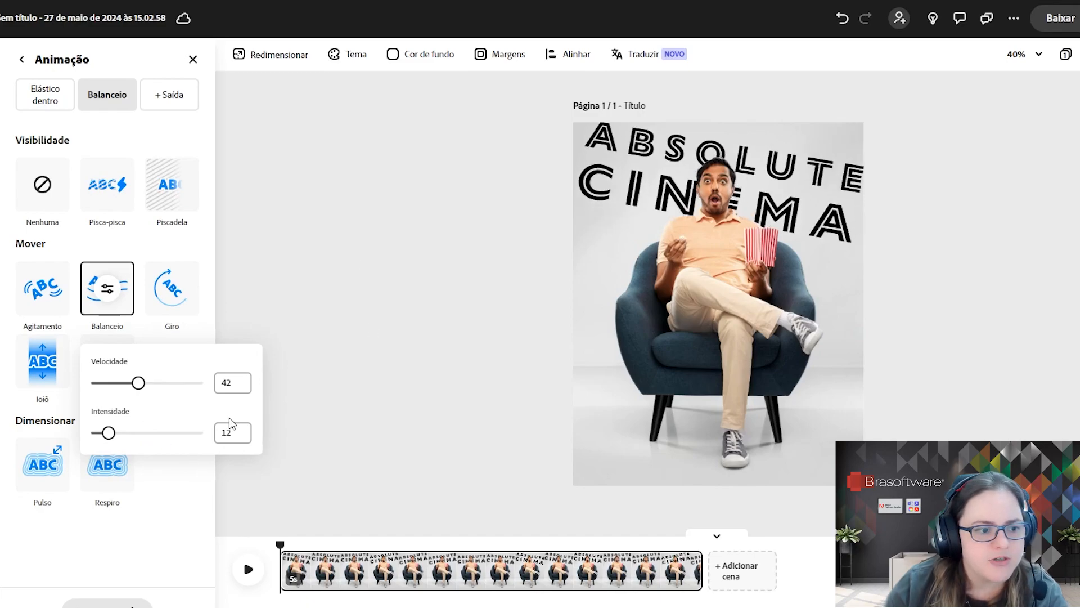
left_click(162, 552)
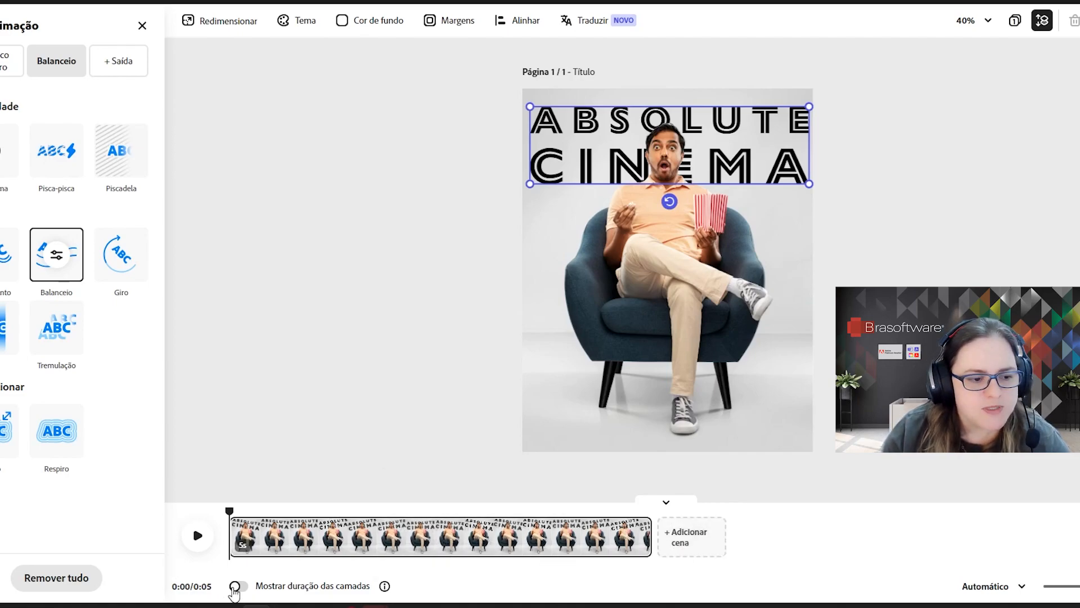
Step: Show the layer durations in the timeline and shorten the scene to 4 seconds
left_click(237, 586)
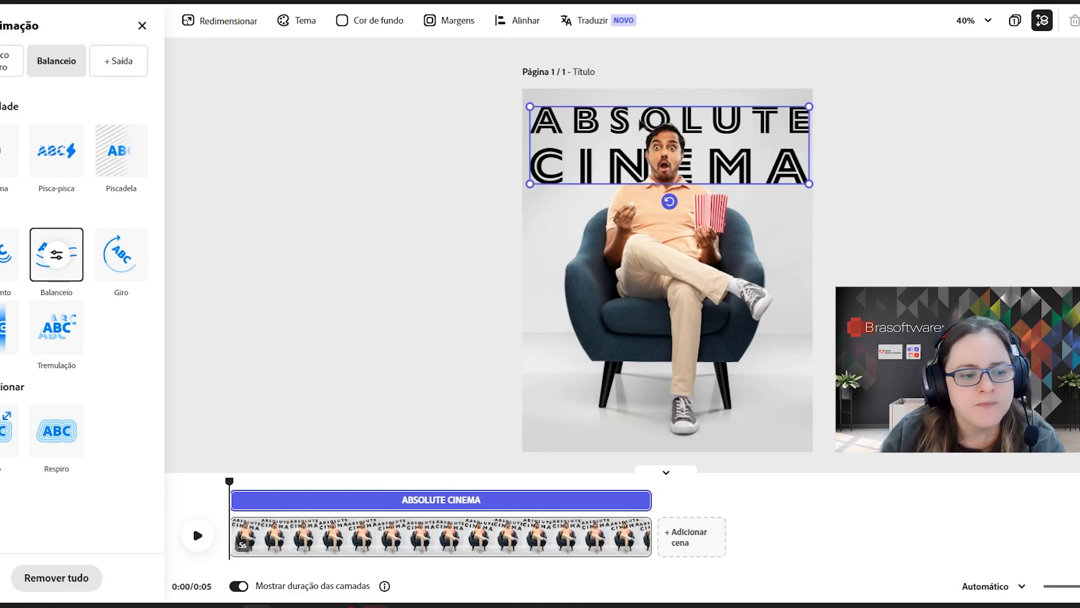
mouse_move(627, 547)
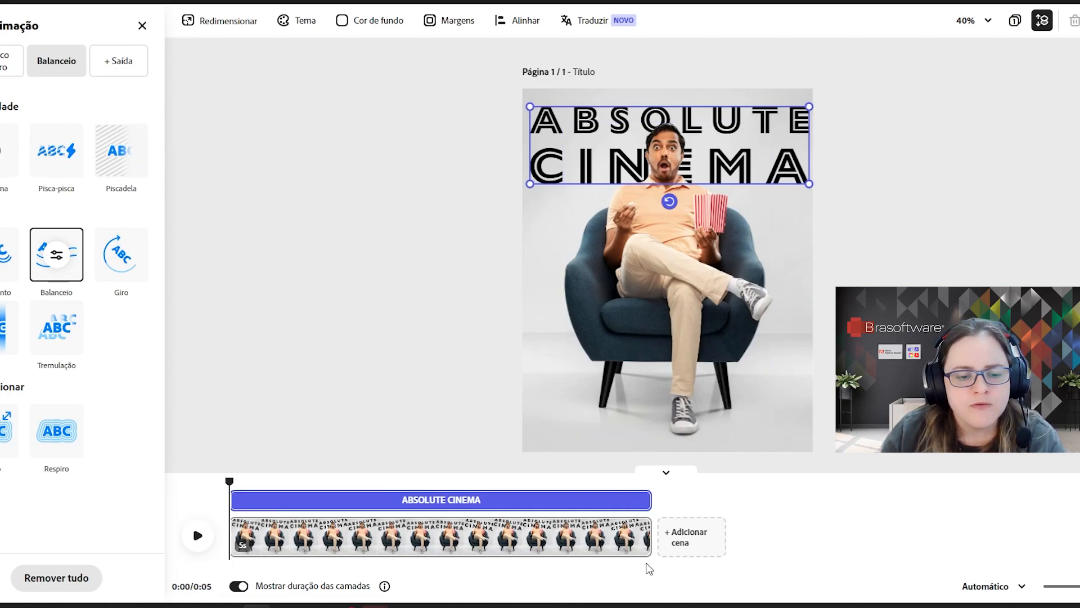
left_click_drag(642, 538, 568, 536)
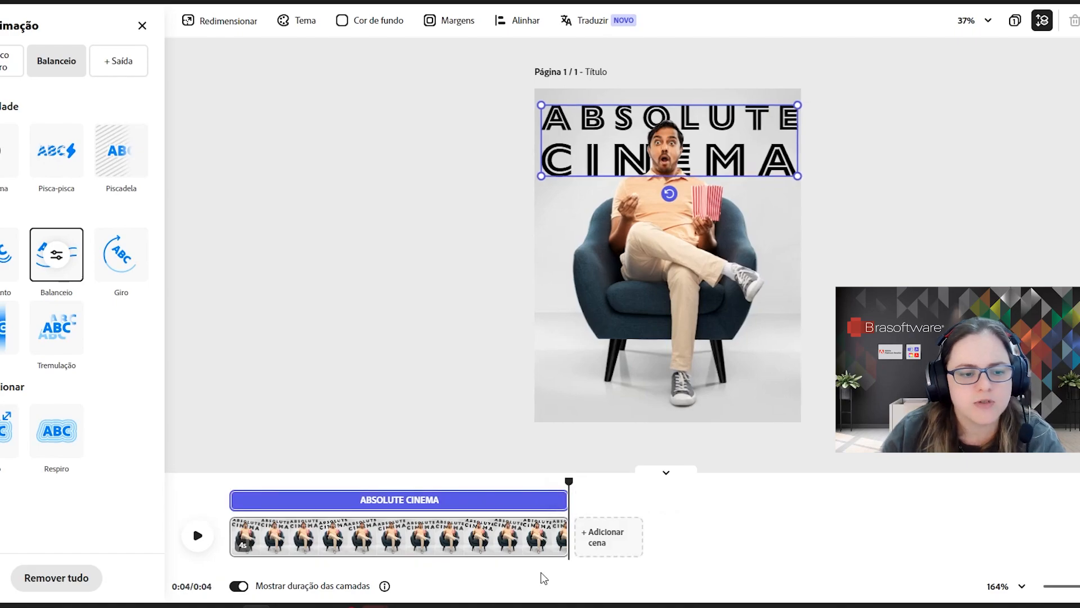
Step: Delay the title layer's start to about 1 second and play the scene from the beginning
left_click(260, 500)
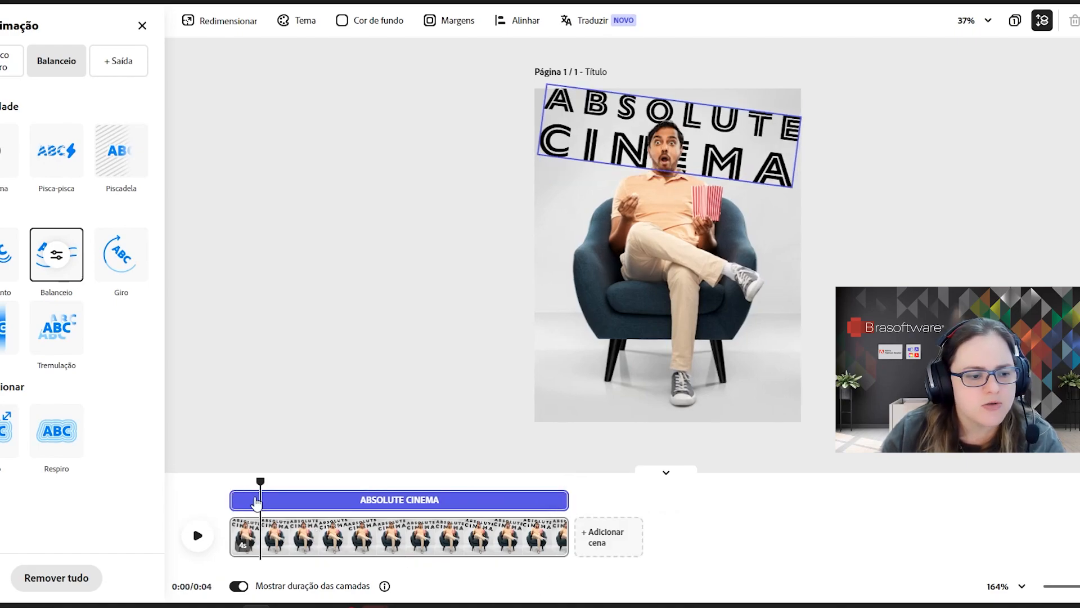
left_click_drag(231, 497, 275, 495)
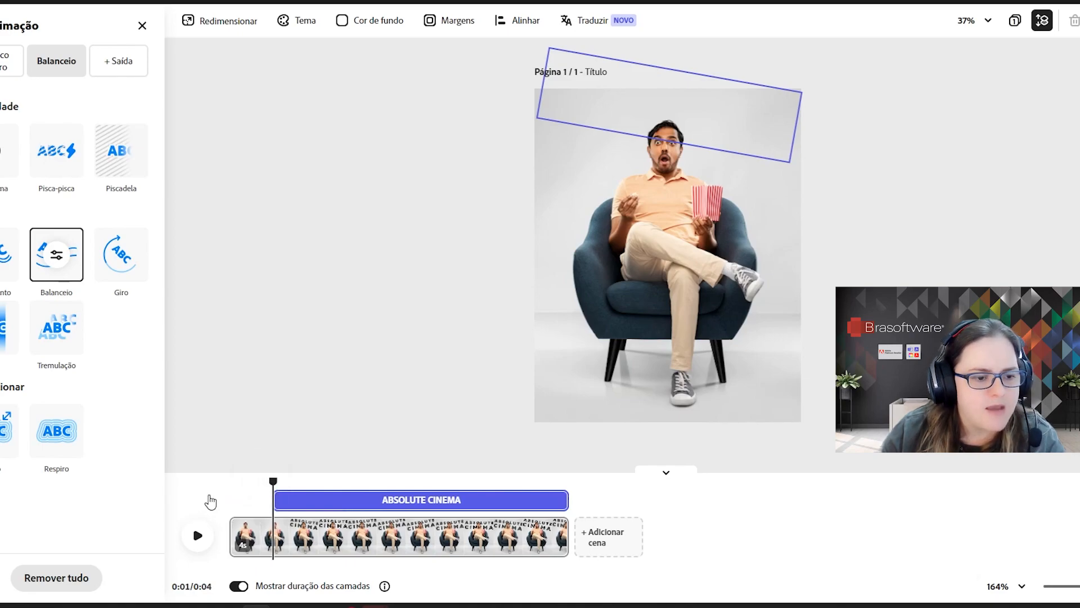
left_click_drag(273, 481, 224, 481)
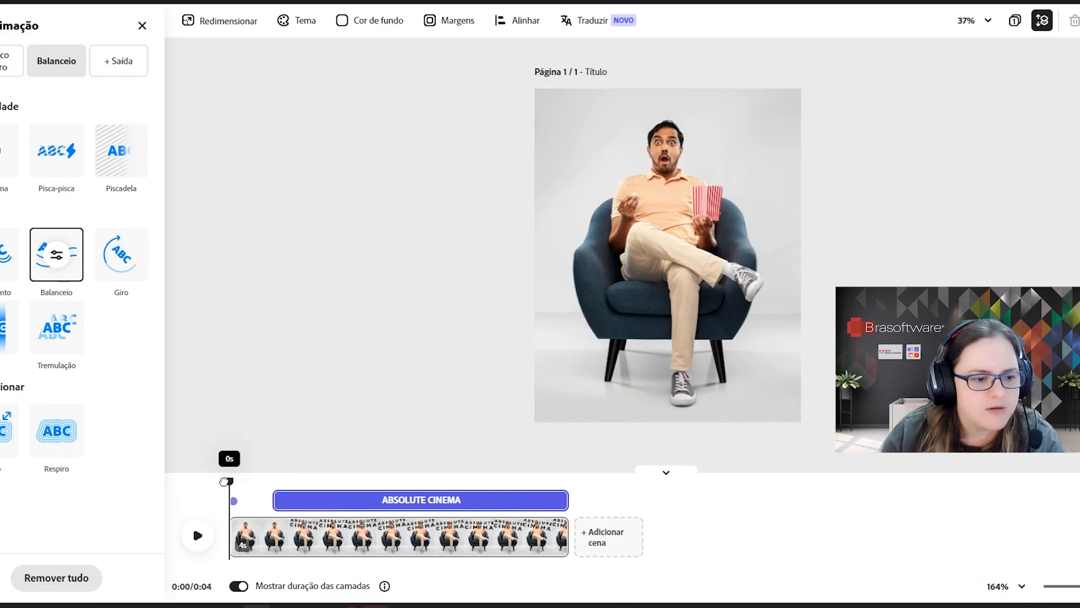
left_click(196, 535)
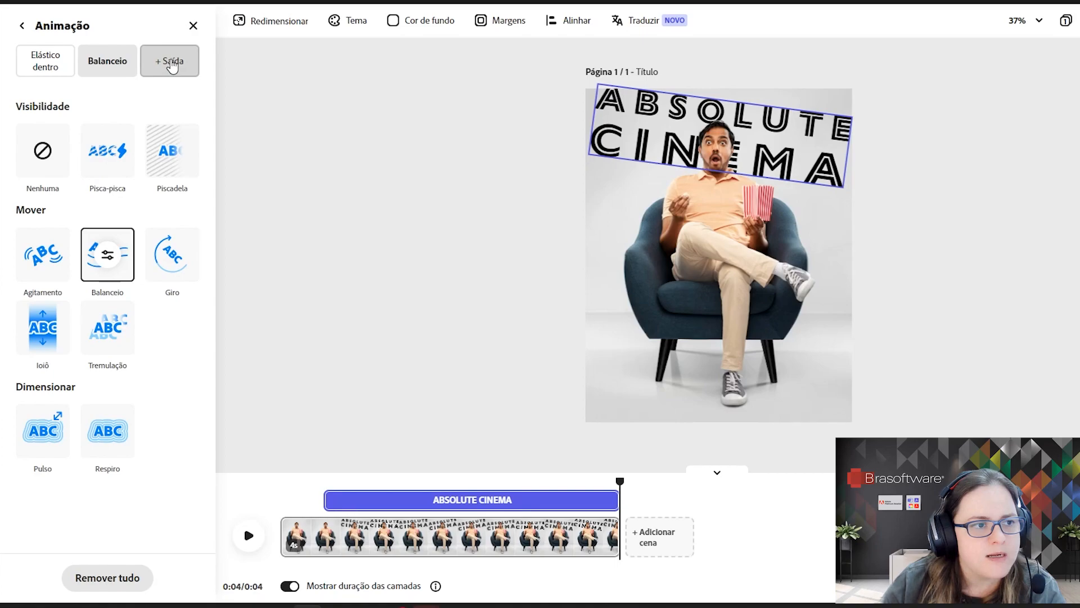
Step: Add a Deriva exit animation to the title with a duration of 1 s
left_click(172, 63)
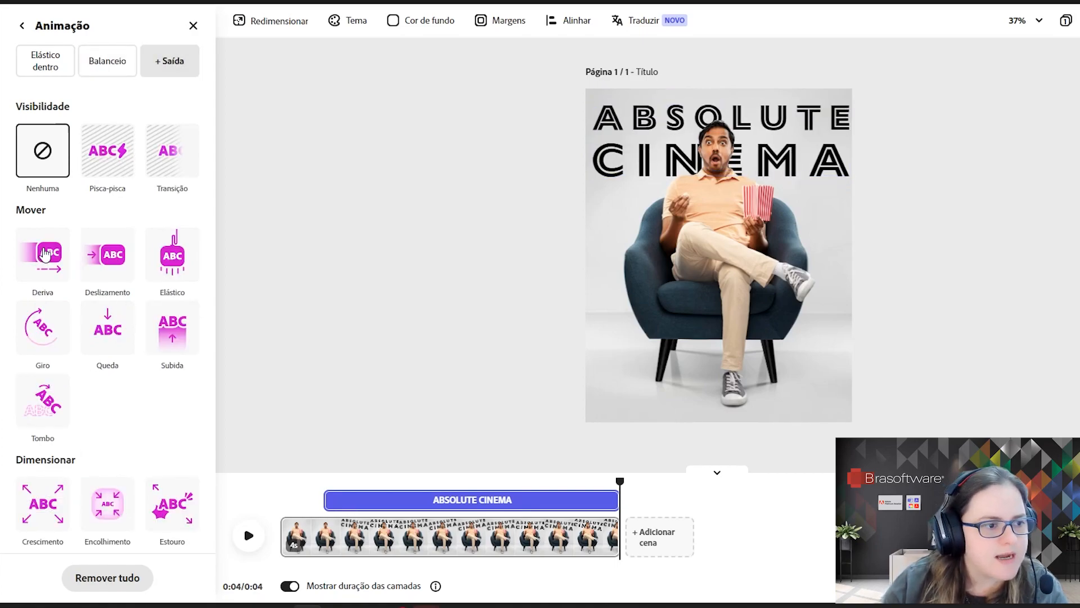
left_click(45, 256)
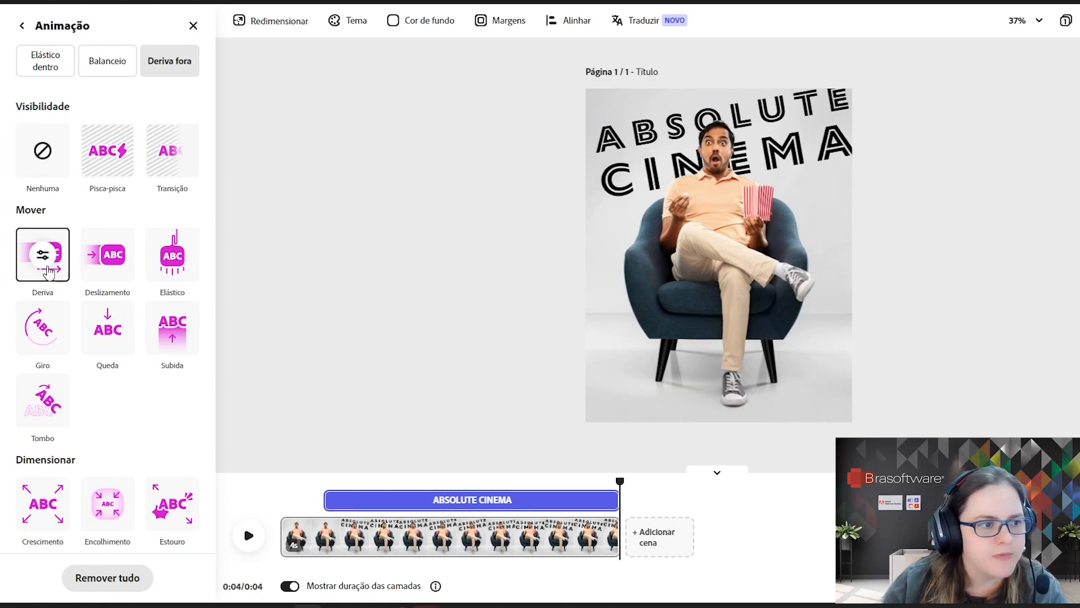
left_click(44, 256)
left_click_drag(93, 354, 52, 349)
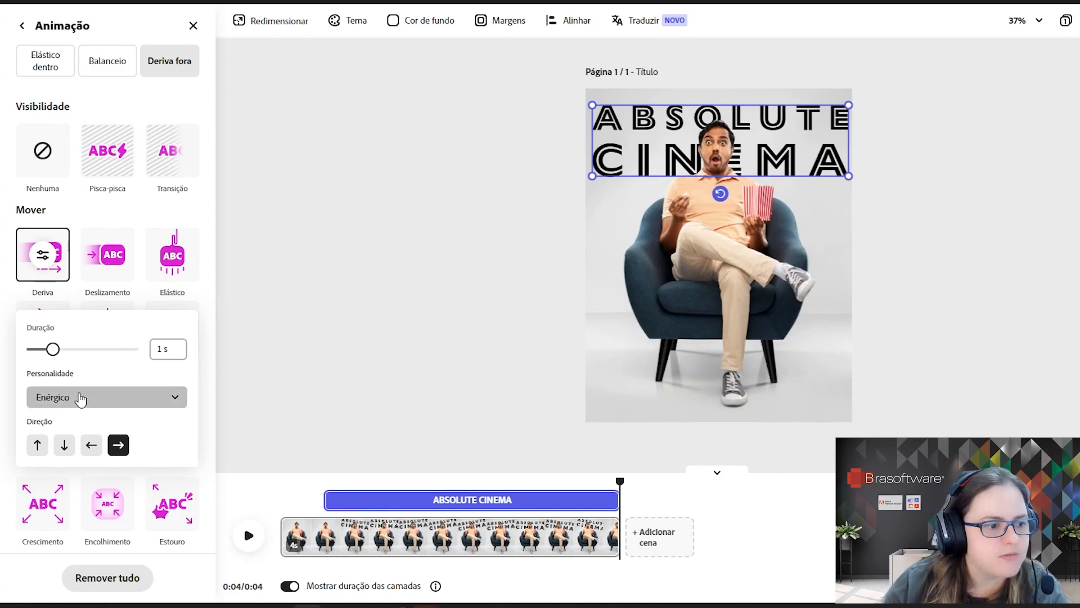
Step: Set the Personalidade of the title's Deriva exit animation to Marcante and play the scene
left_click(80, 401)
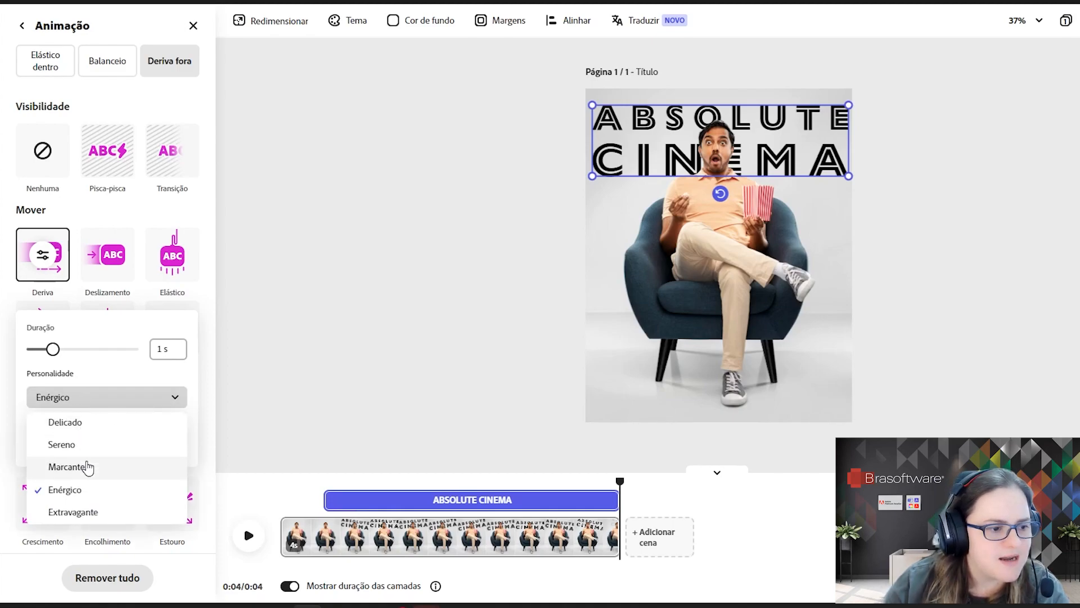
left_click(86, 466)
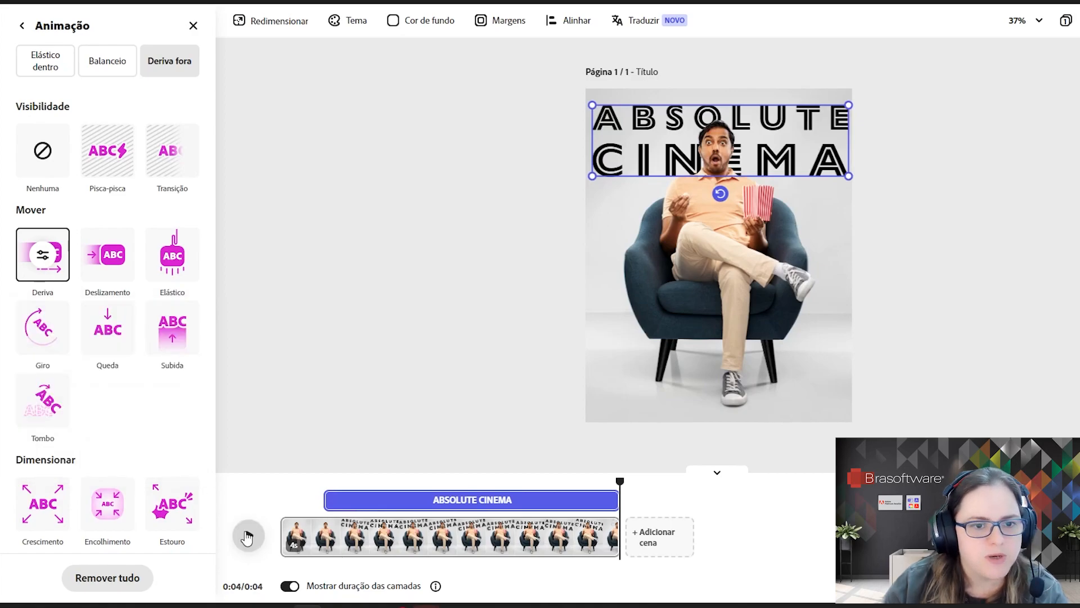
left_click(249, 537)
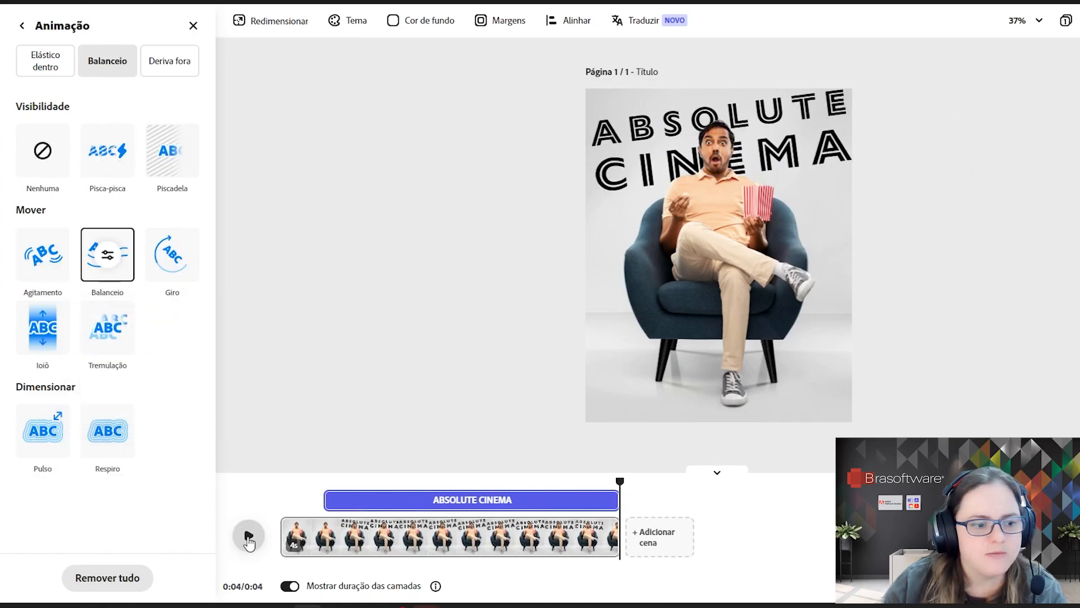
left_click(249, 537)
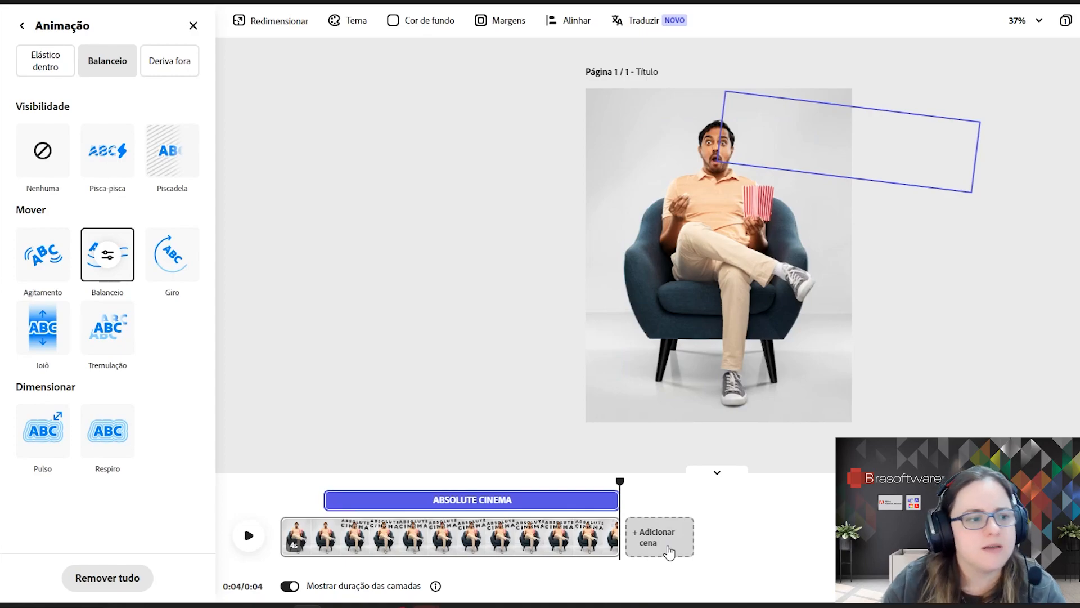
Step: Try the Tons de cinza, Tonalidade and blue-green duotone effects on the cut-out man and restore the effect to Nenhum
left_click(717, 271)
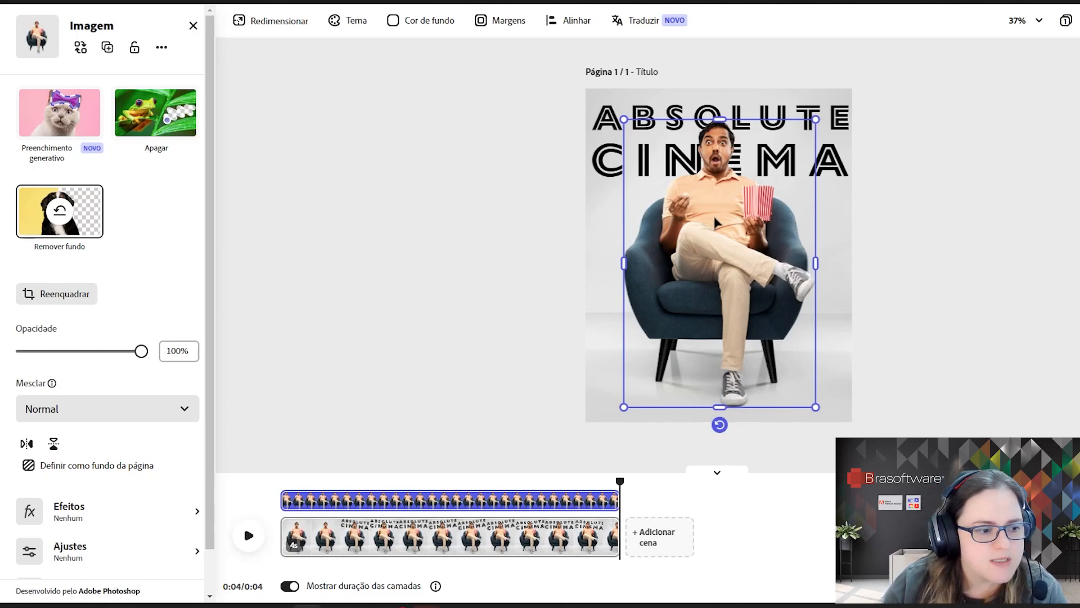
scroll(121, 447, "down", 1)
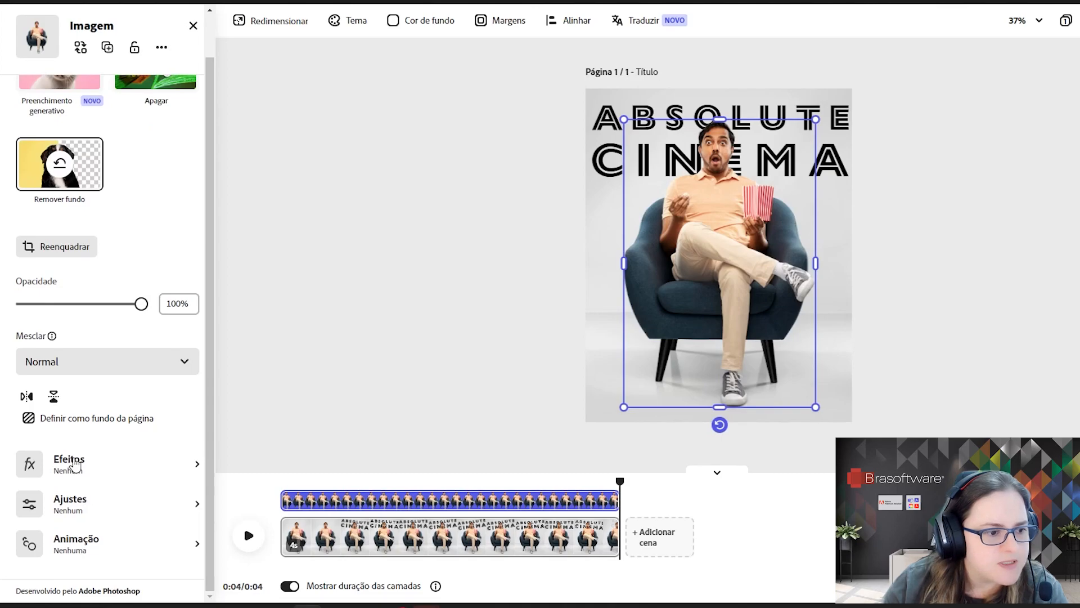
left_click(69, 466)
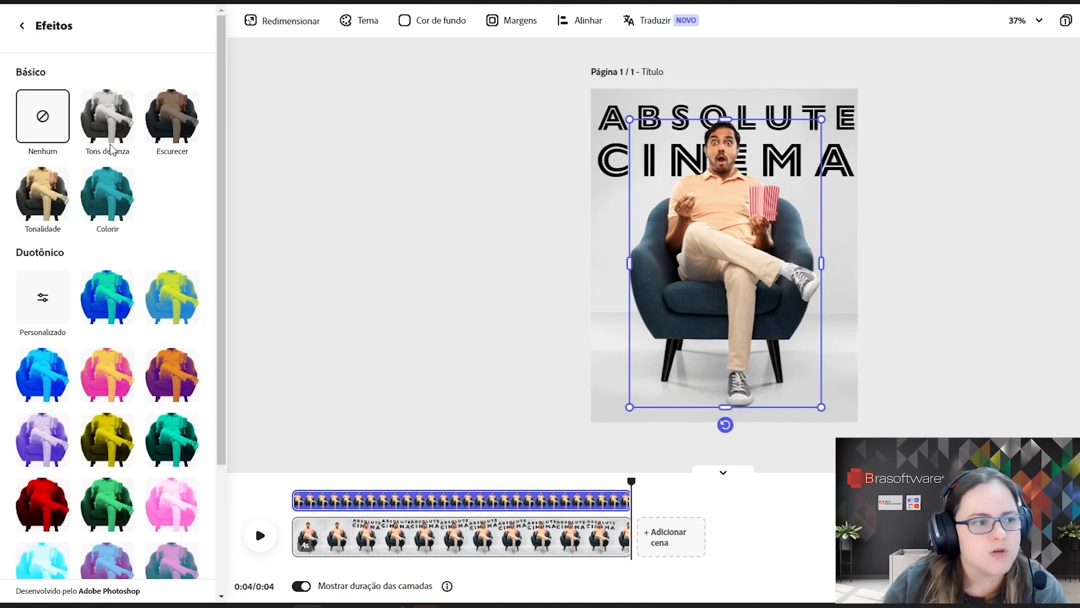
left_click(111, 124)
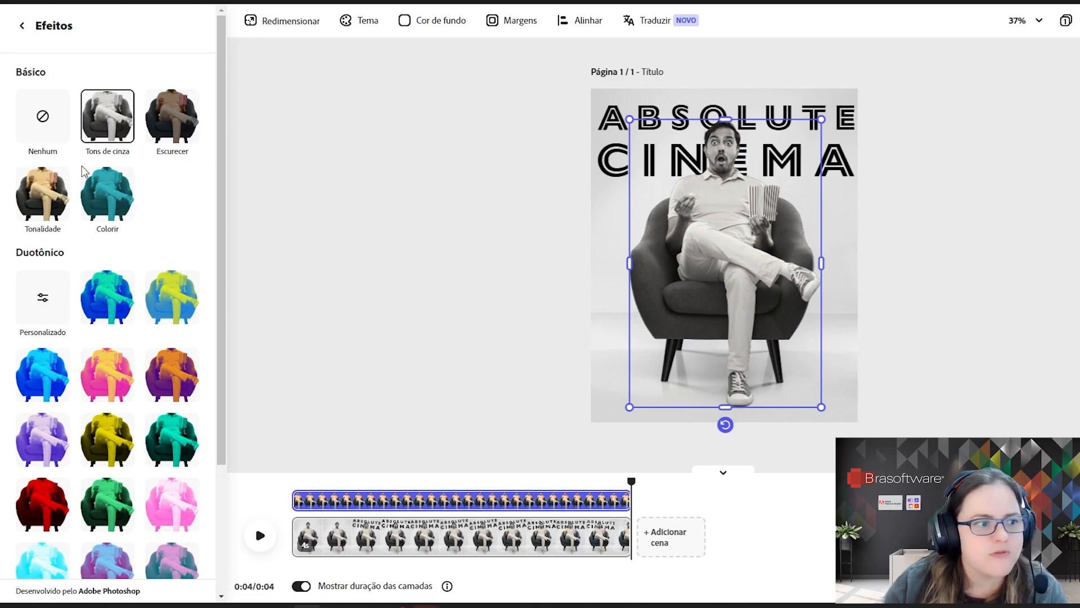
left_click(46, 198)
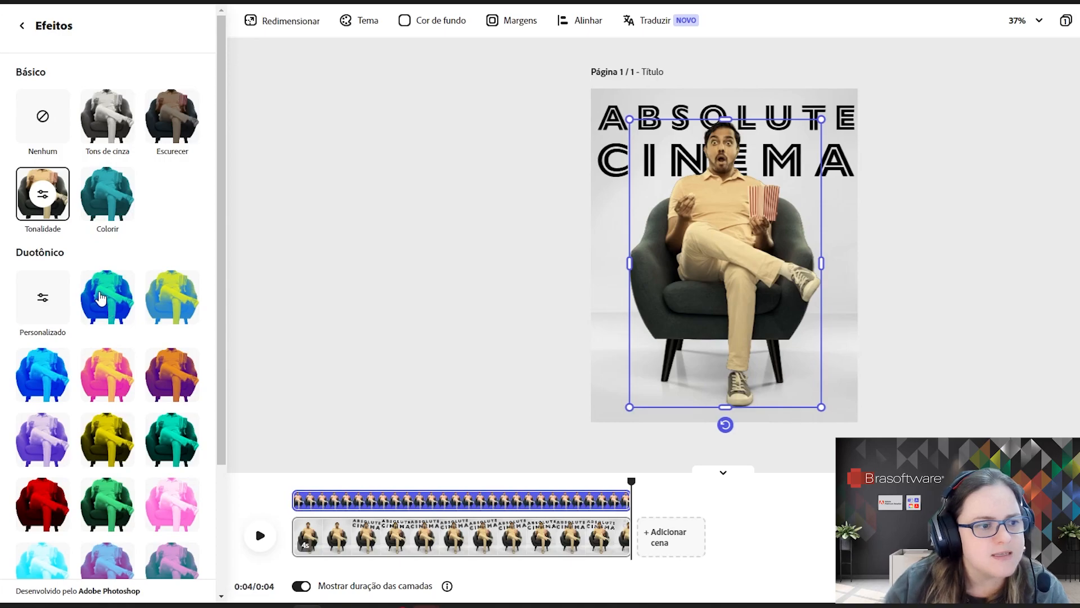
left_click(102, 298)
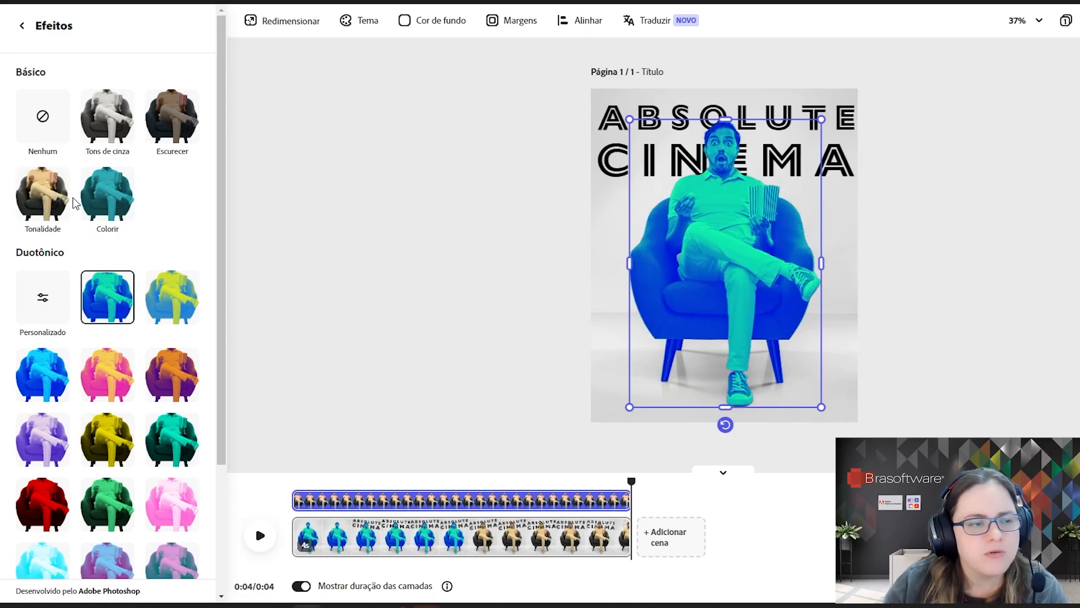
left_click(43, 117)
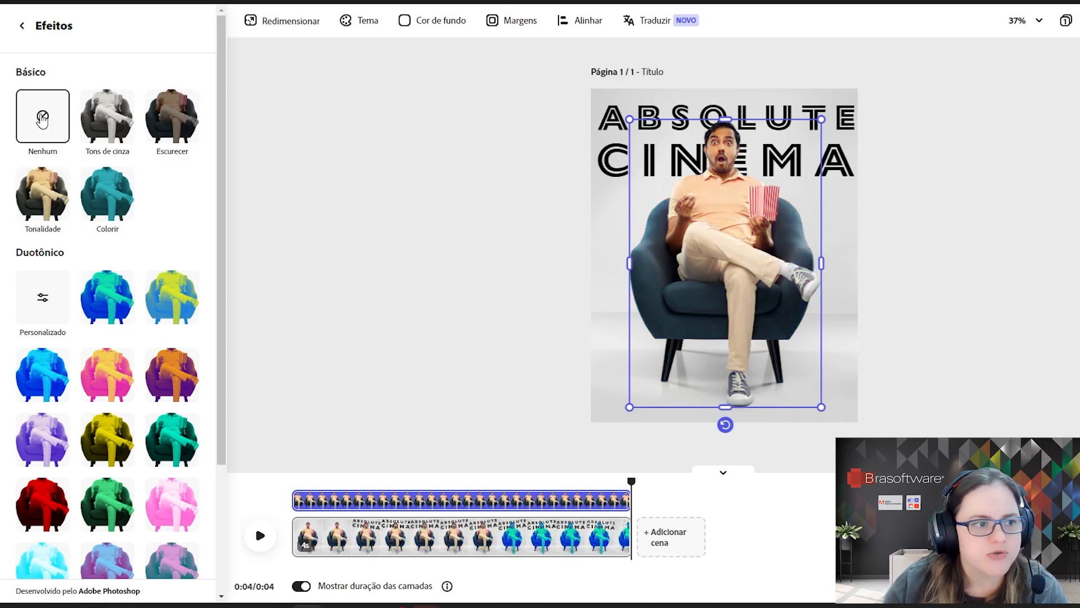
left_click(22, 25)
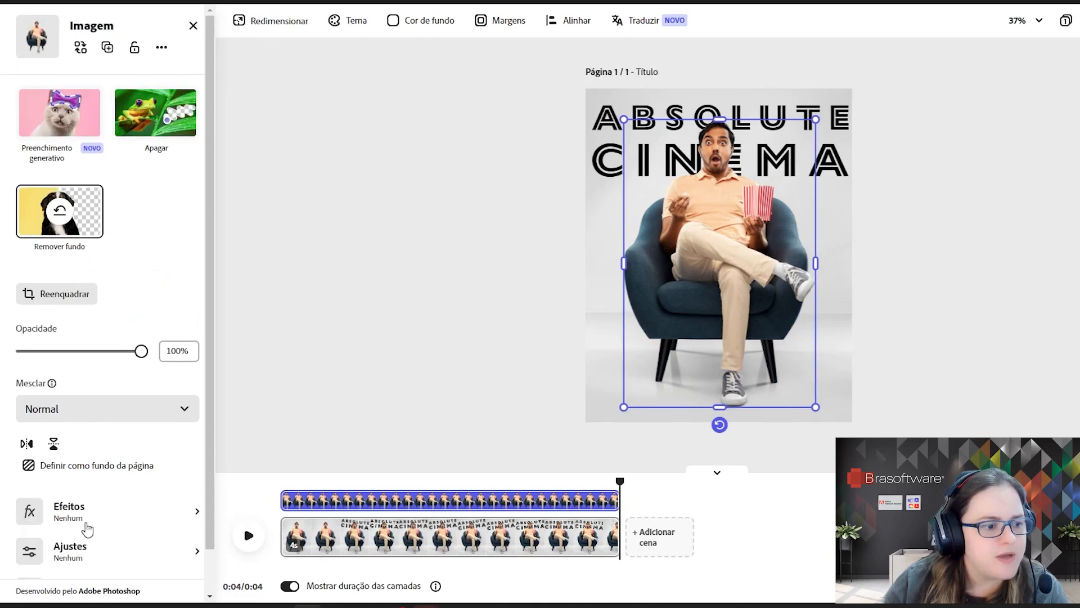
Step: Adjust the cut-out man's image to Brilho 26, Contraste 23, Calor 5 and Nitidez 22
scroll(98, 423, "down", 2)
left_click(73, 508)
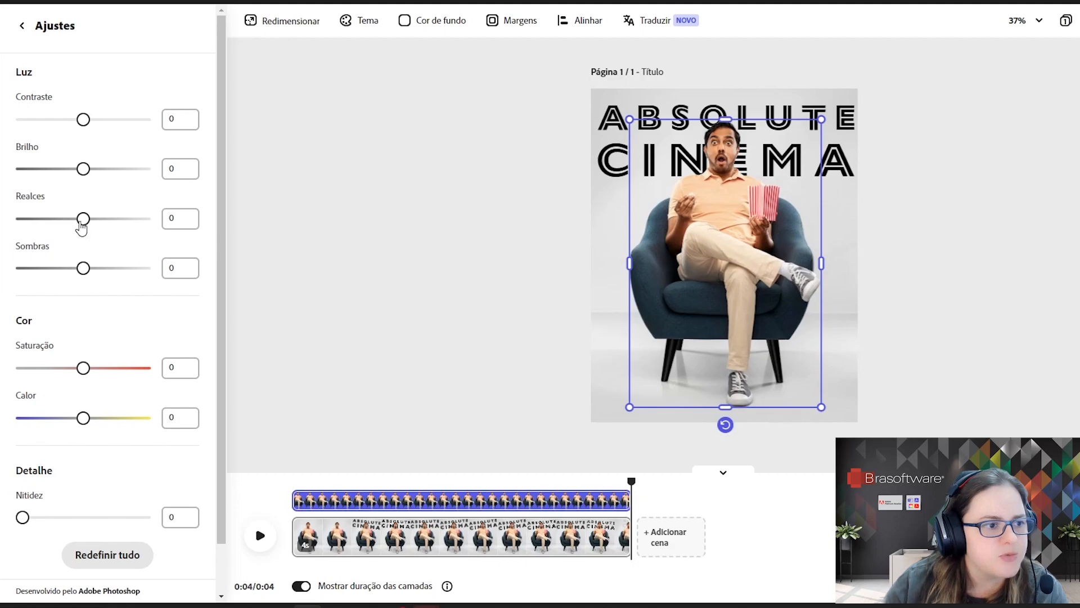
left_click_drag(84, 169, 101, 178)
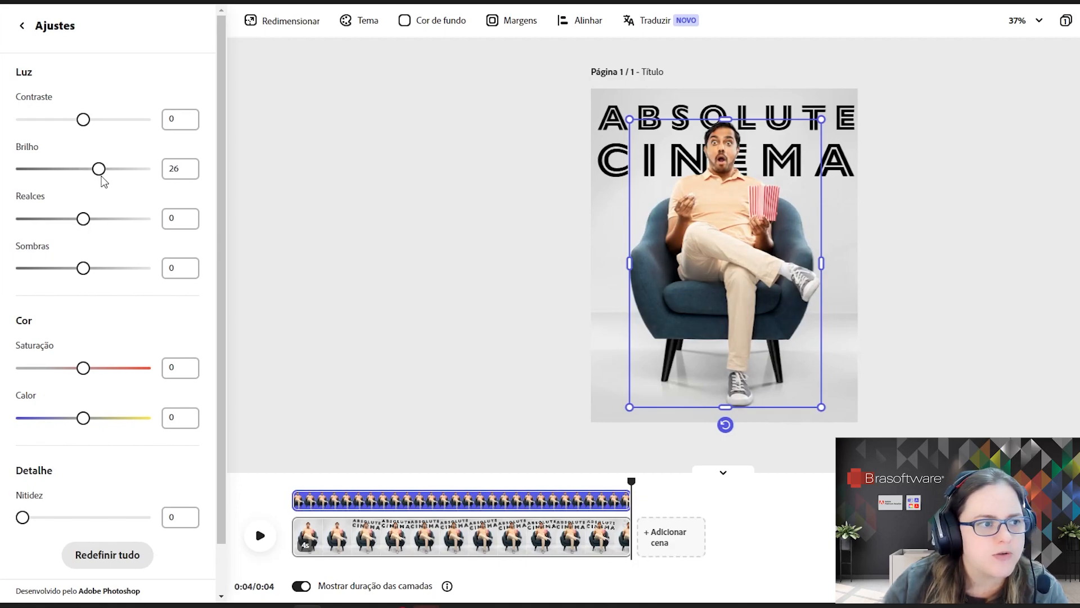
left_click_drag(84, 119, 99, 125)
mouse_move(83, 417)
left_mouse_down()
mouse_move(107, 424)
mouse_move(33, 423)
mouse_move(86, 425)
left_mouse_up()
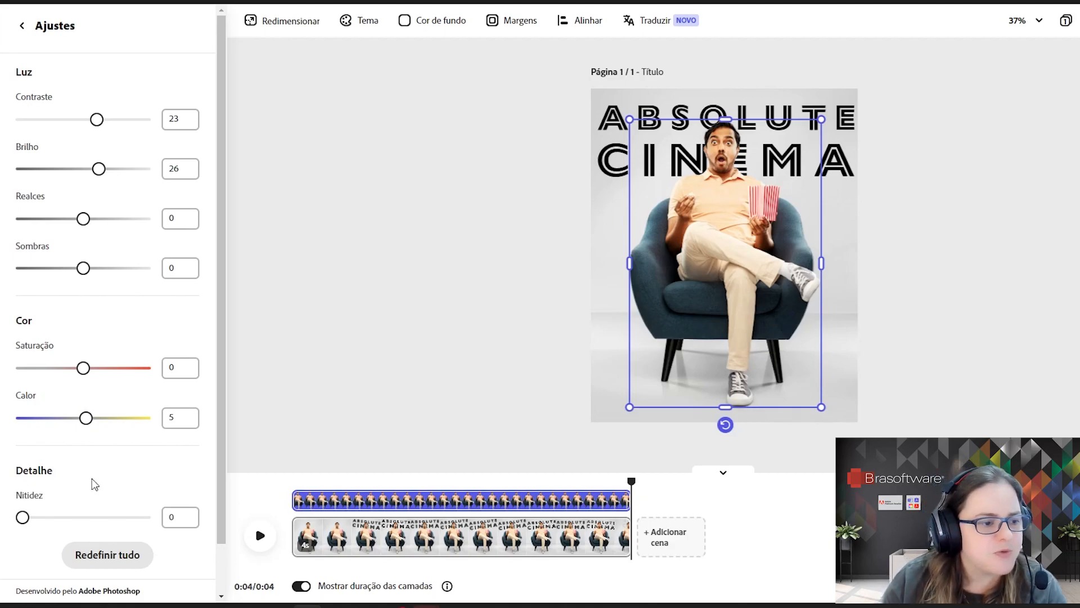
left_click_drag(22, 517, 49, 517)
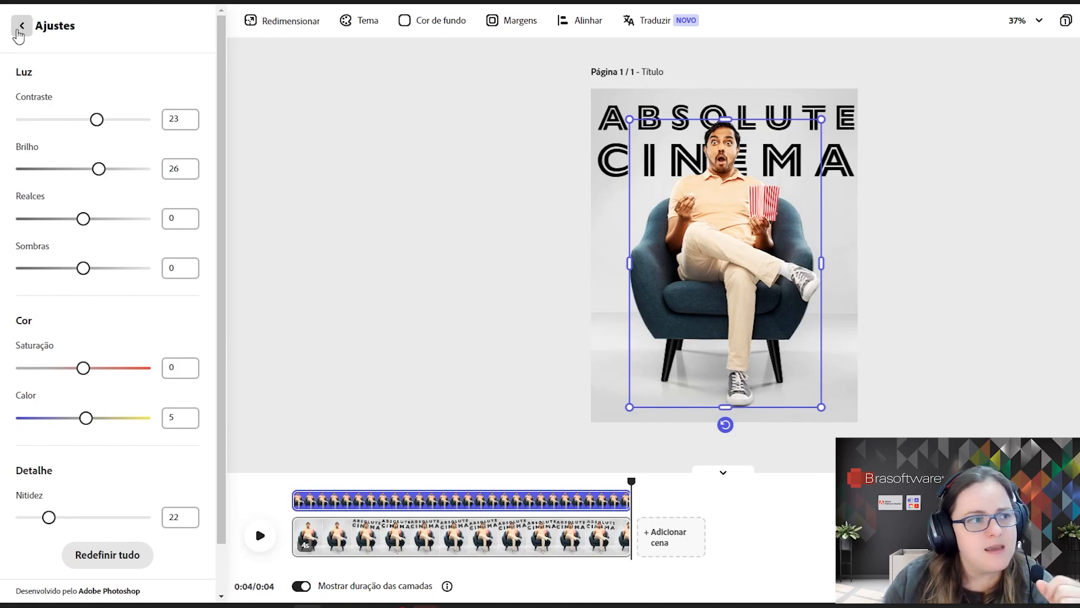
left_click(21, 26)
Step: Add a Flash entrance animation to the cut-out man with Intensidade 70
scroll(116, 534, "down", 1)
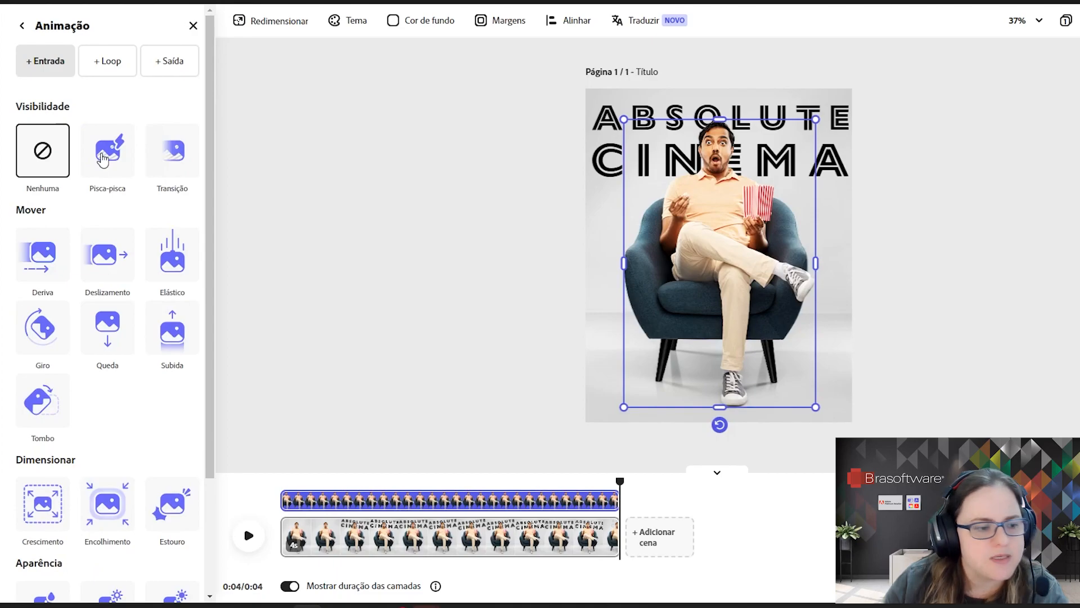
scroll(135, 366, "down", 3)
scroll(135, 376, "up", 3)
scroll(138, 372, "down", 3)
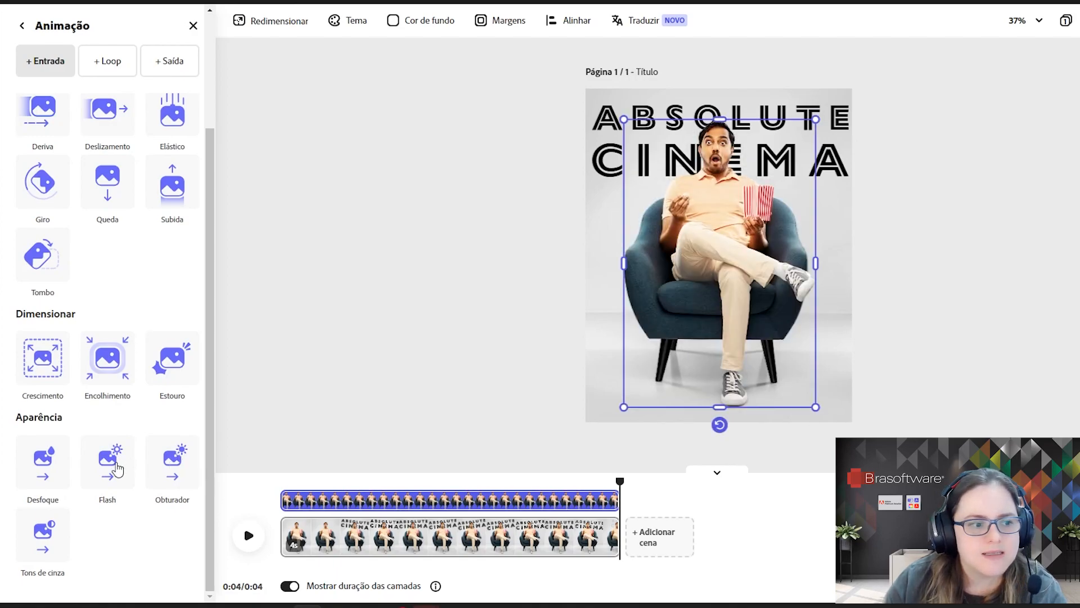
left_click(109, 462)
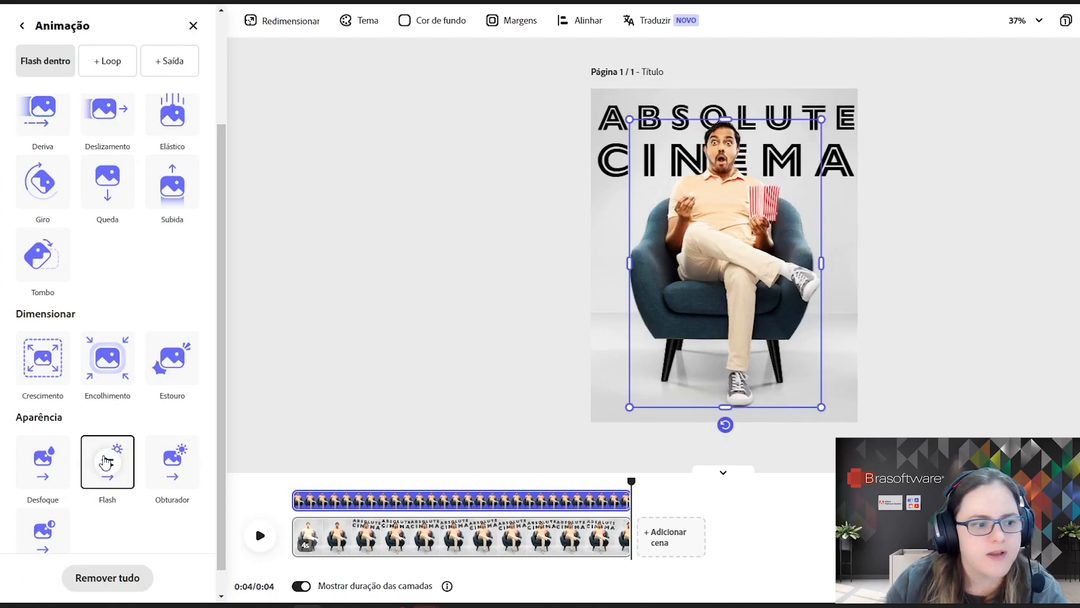
left_click(108, 462)
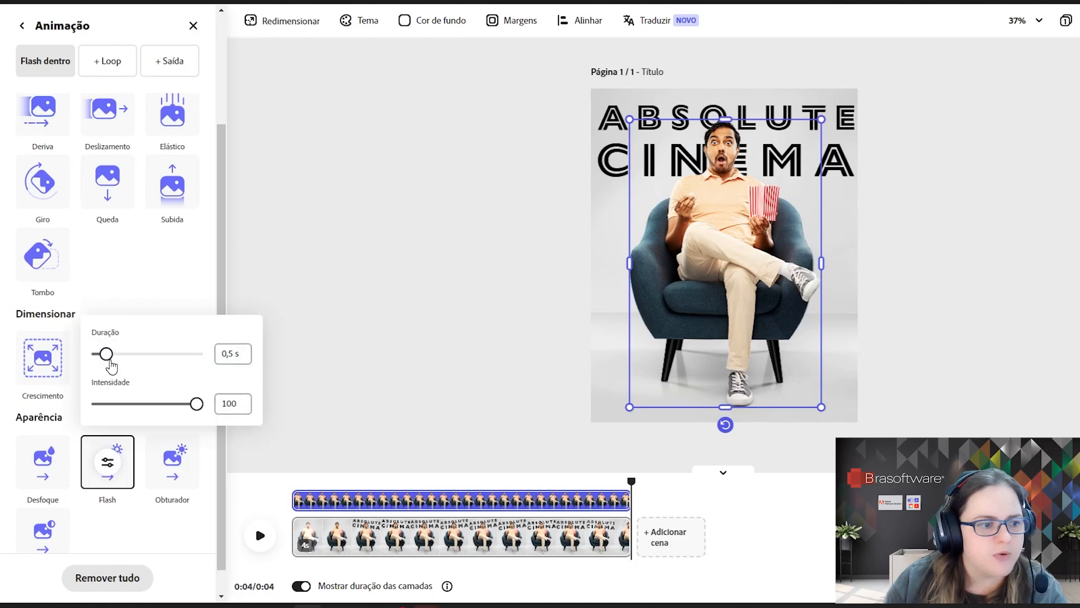
left_click_drag(197, 403, 167, 404)
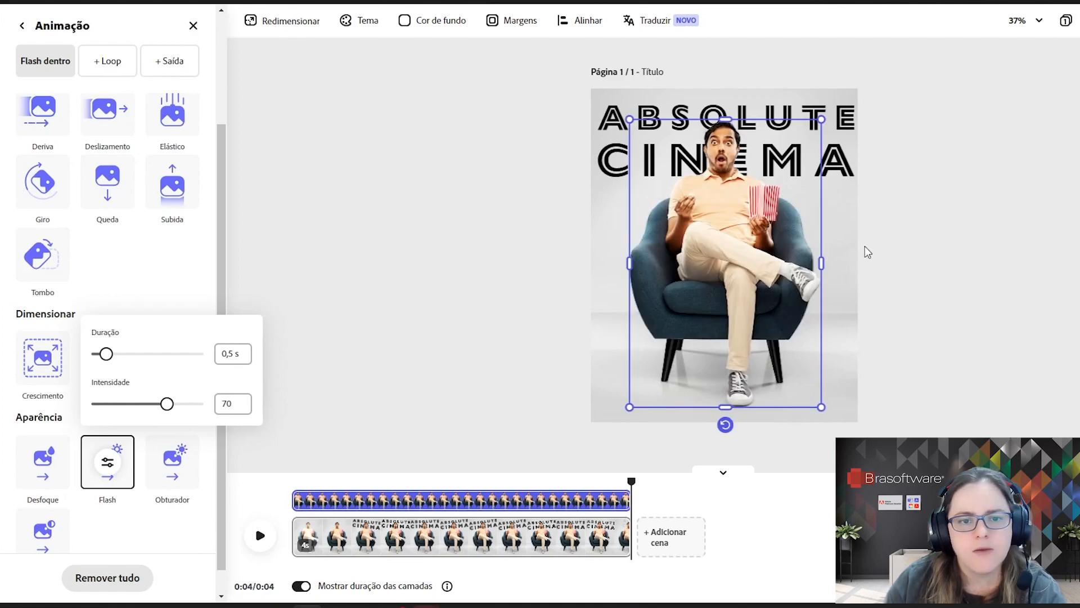
Step: Play the scene to check the animations and close the animation settings
left_click(849, 222)
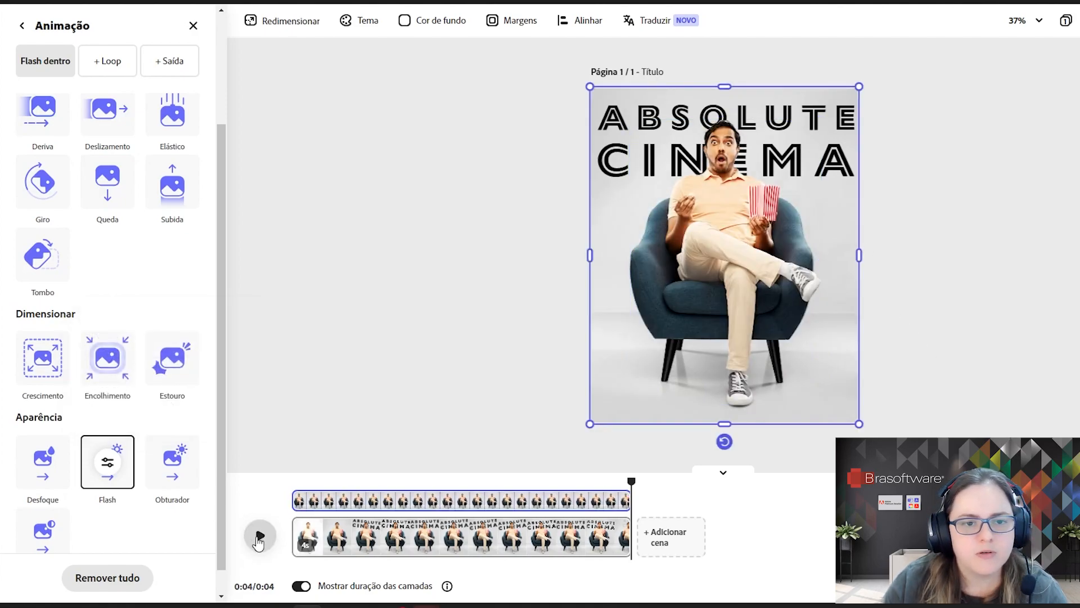
left_click(259, 537)
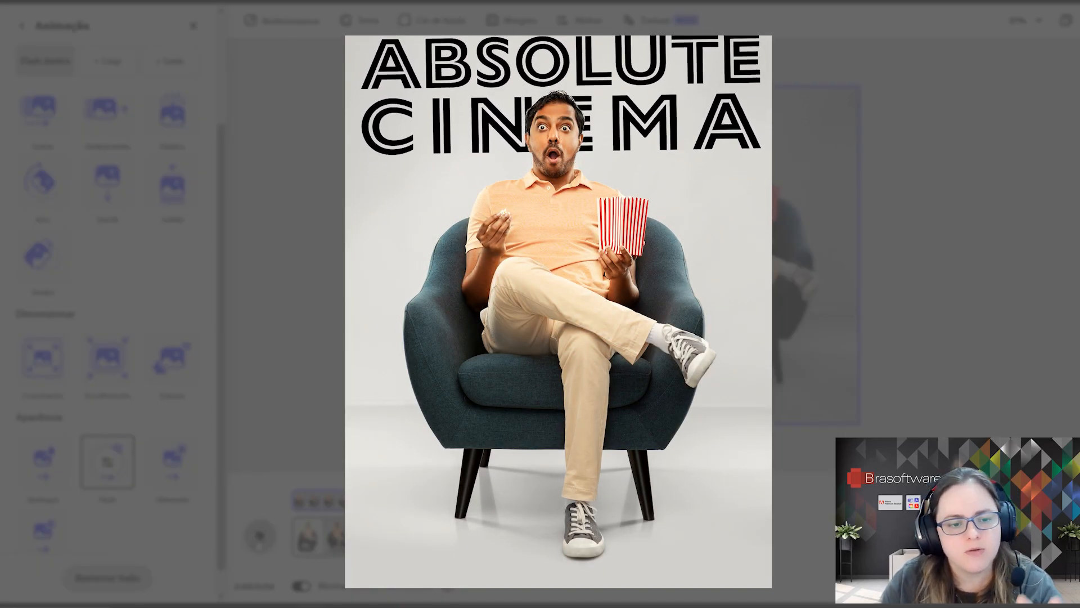
left_click(260, 537)
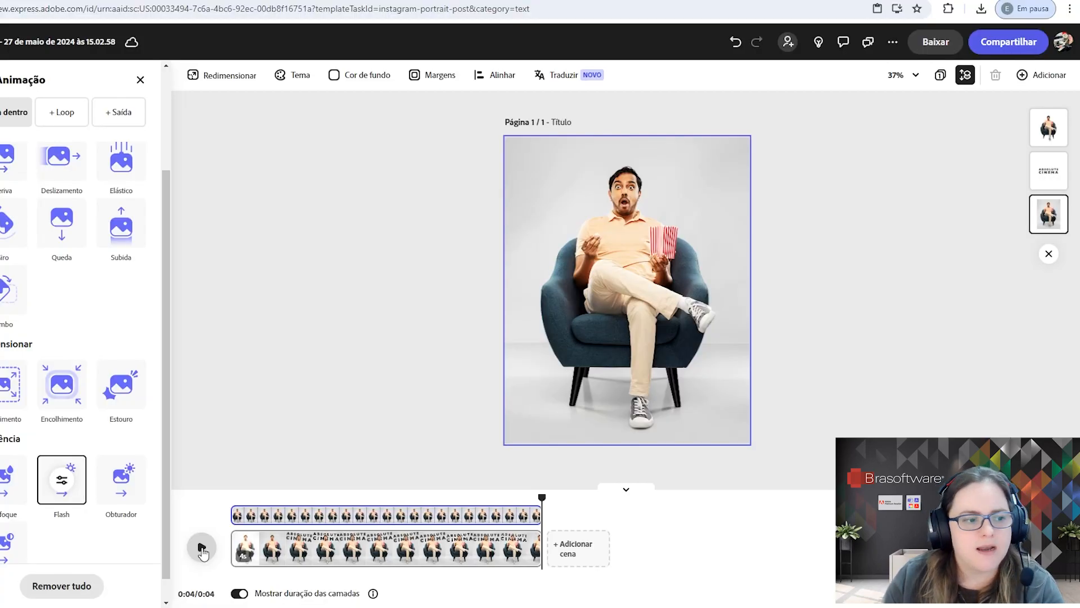
left_click(140, 79)
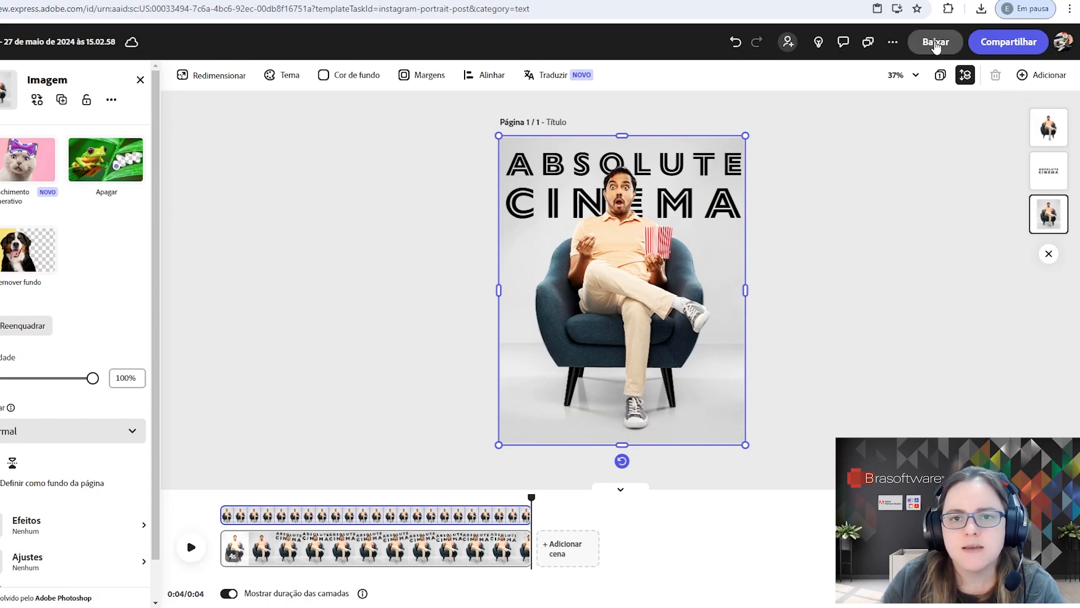
Step: Examine the file formats offered for downloading the design
left_click(936, 45)
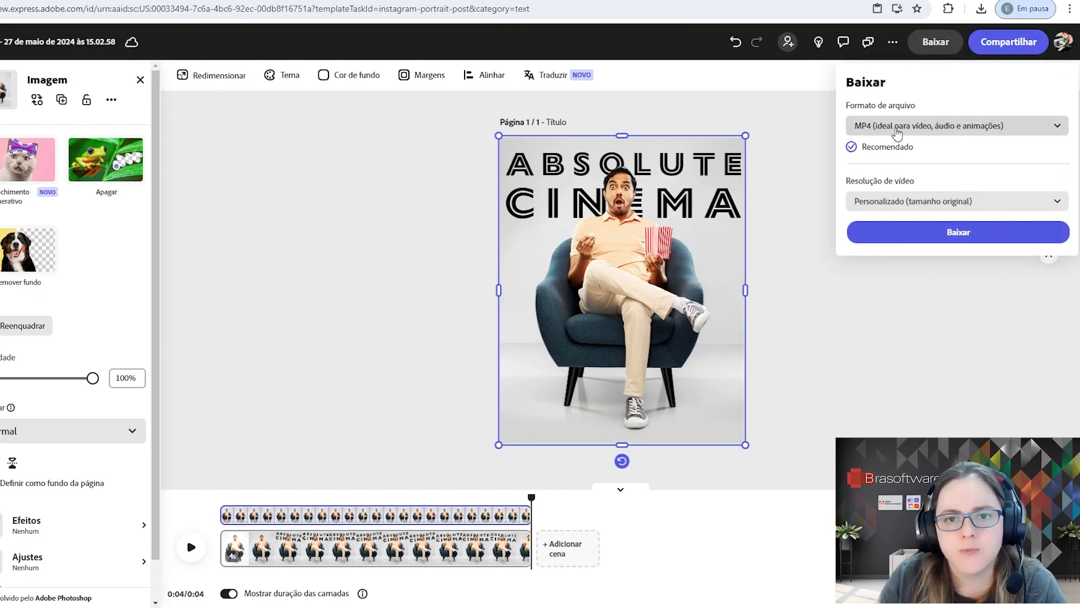
left_click(898, 132)
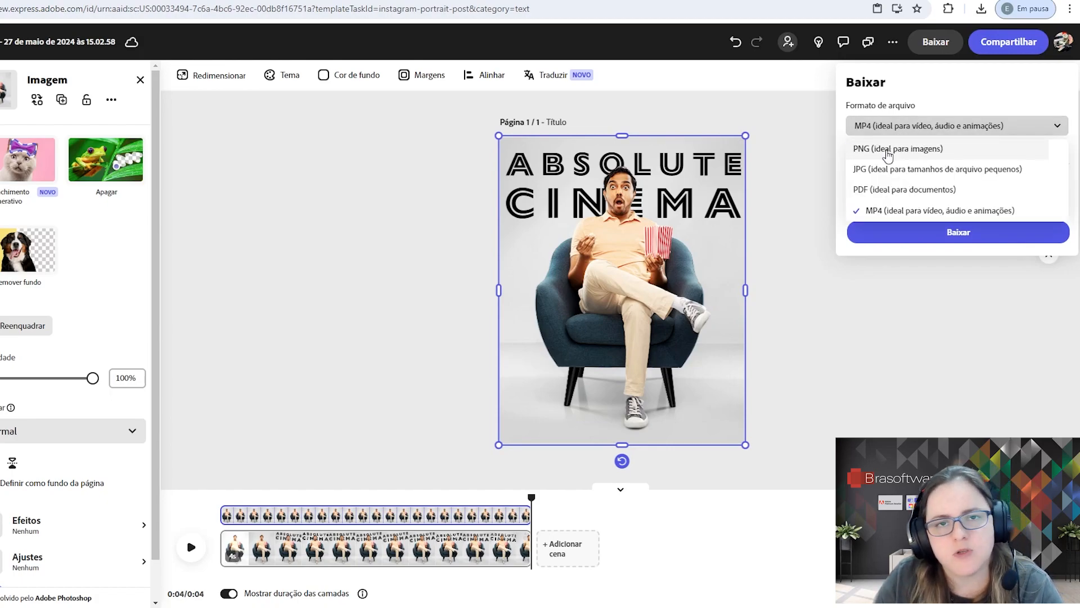
left_click(1021, 45)
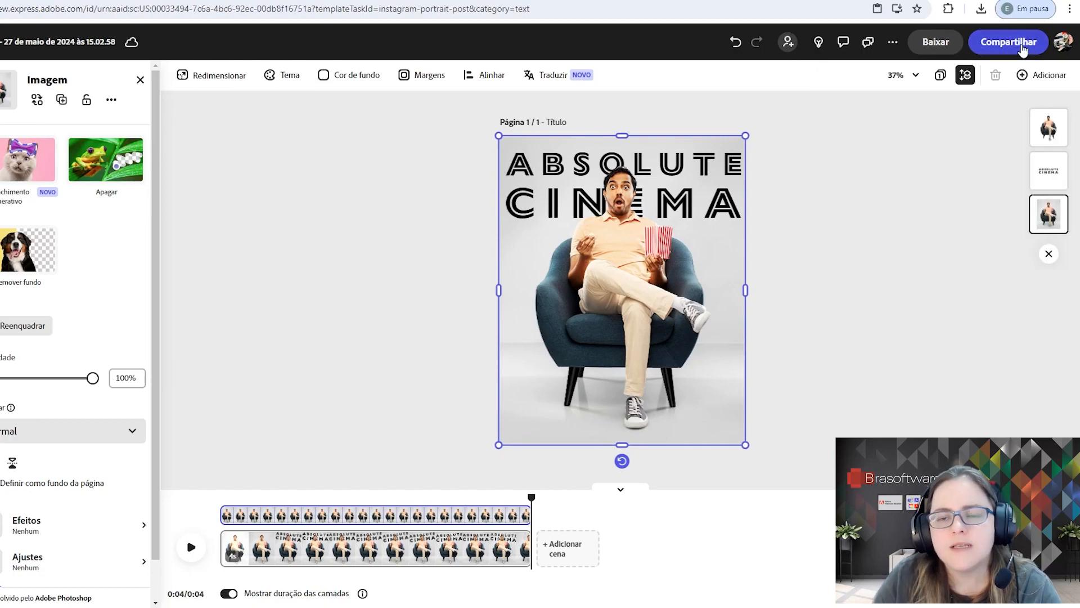
Step: Start scheduling the design as a social media publication and select the connected Instagram account as its channel
left_click(1007, 44)
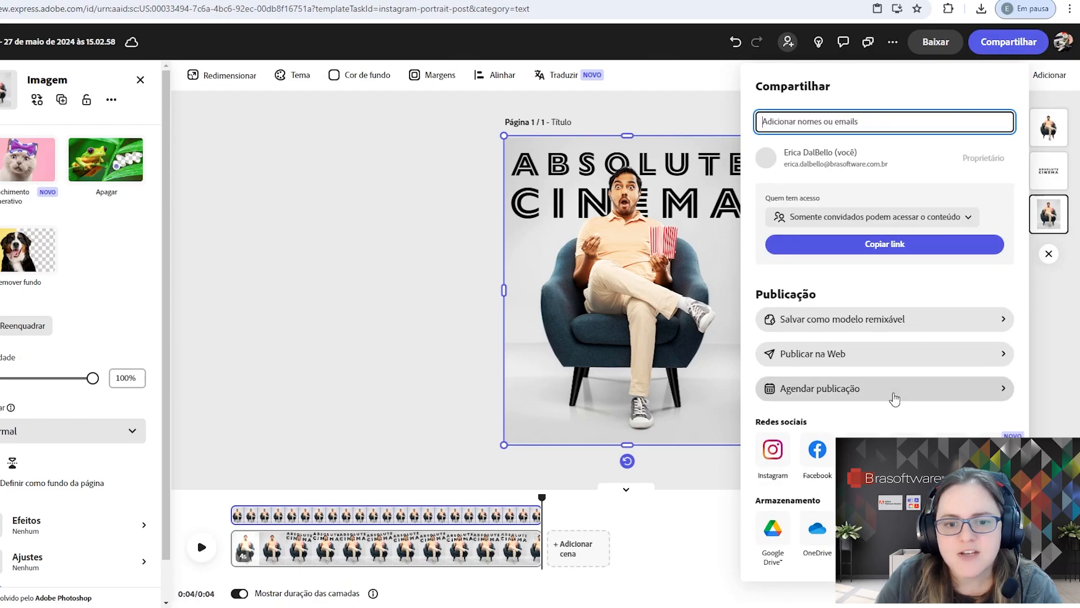
left_click(883, 396)
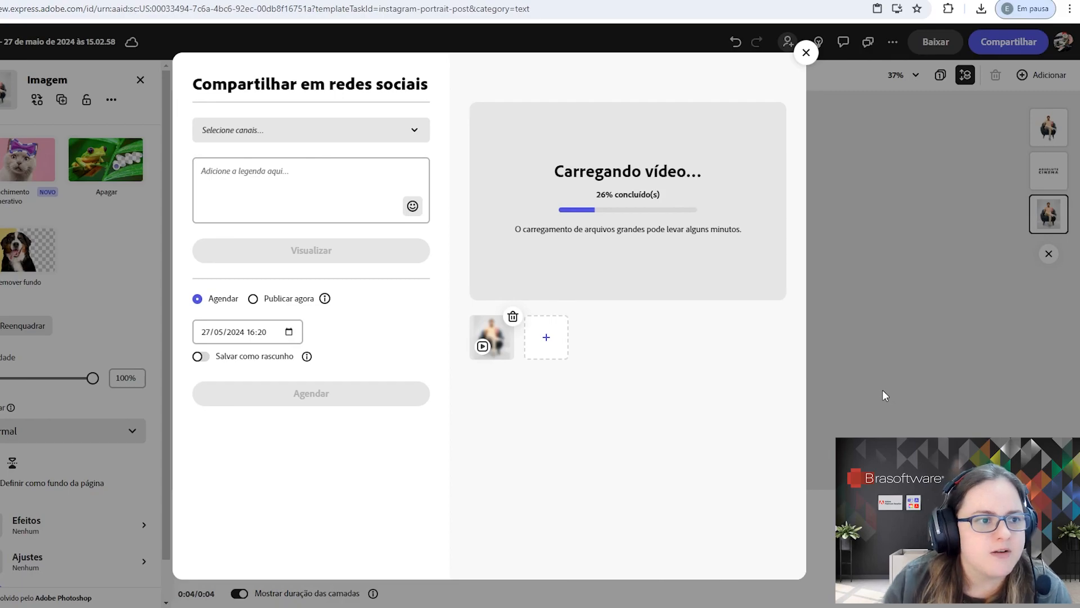
left_click(332, 135)
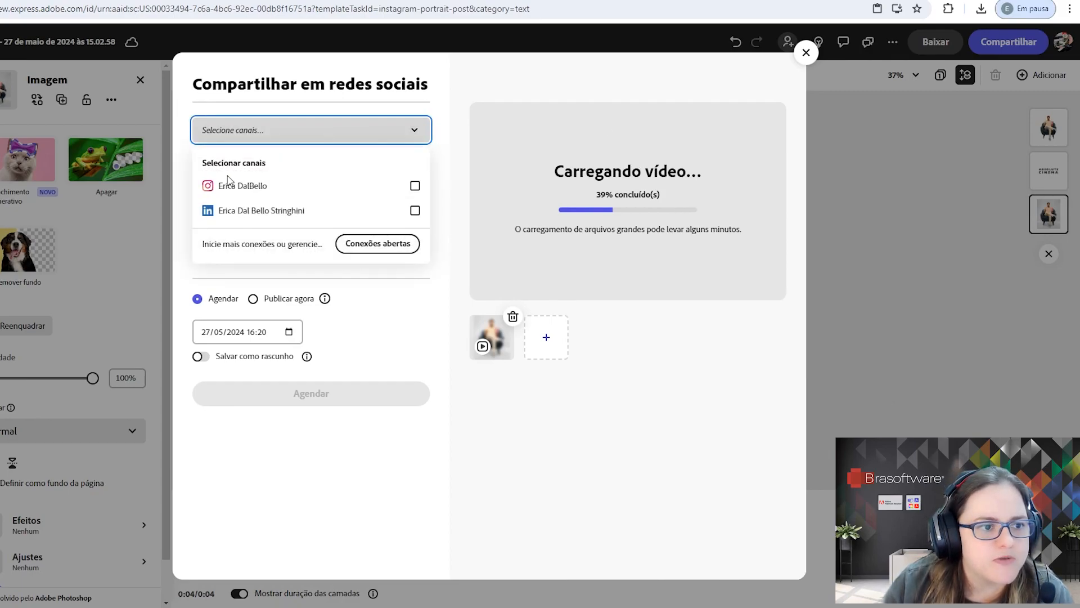
left_click(262, 191)
left_click(357, 391)
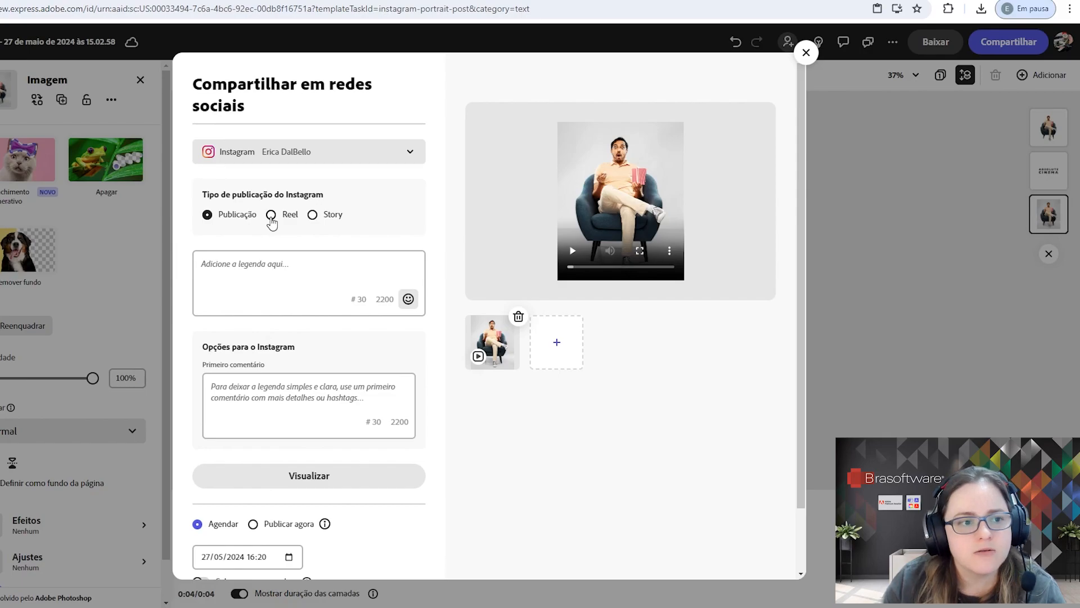
Step: Preview how the video will look as an Instagram post
left_click(318, 254)
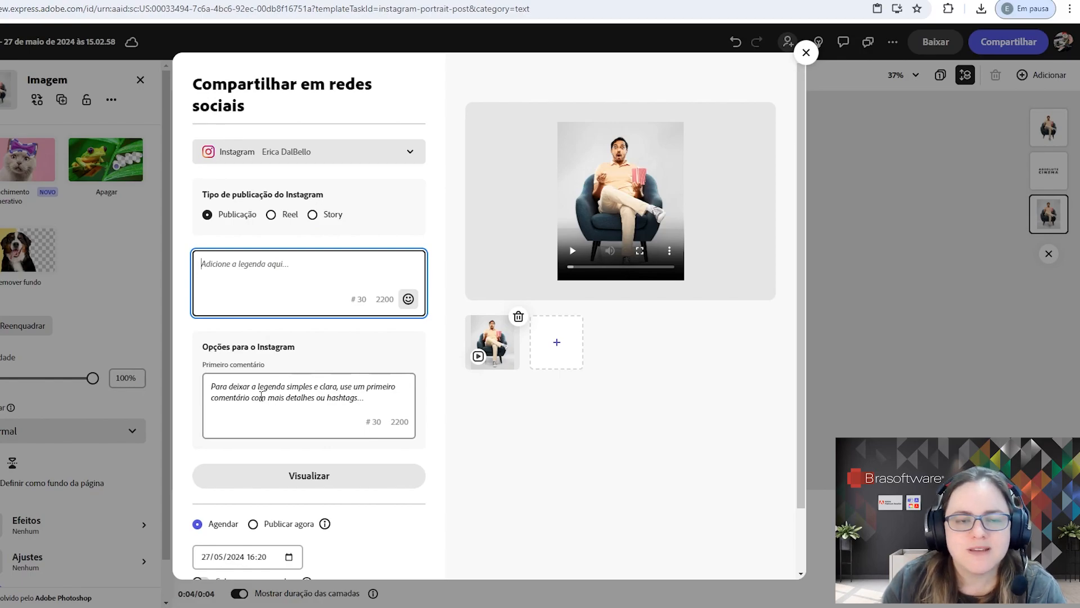
scroll(261, 396, "down", 2)
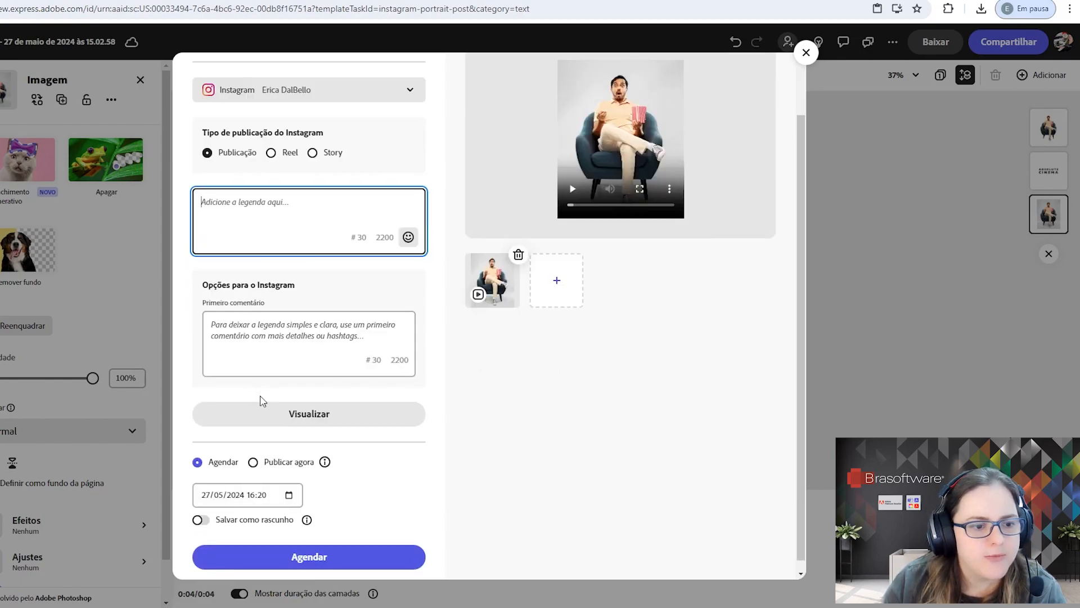
left_click(291, 416)
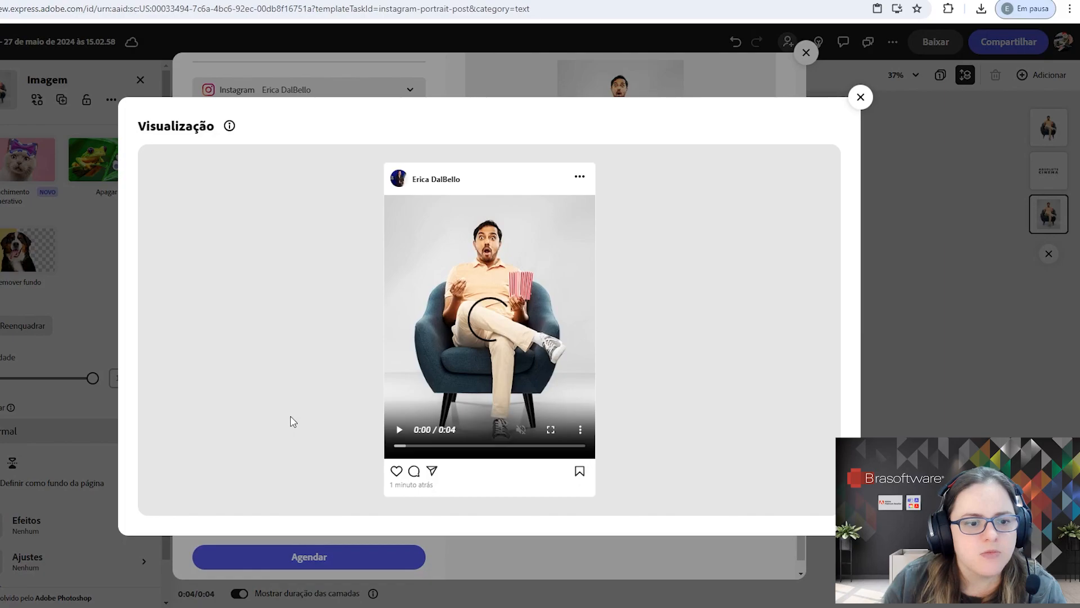
Step: Close the publication preview and add a second page of the same size to the design
key("Escape")
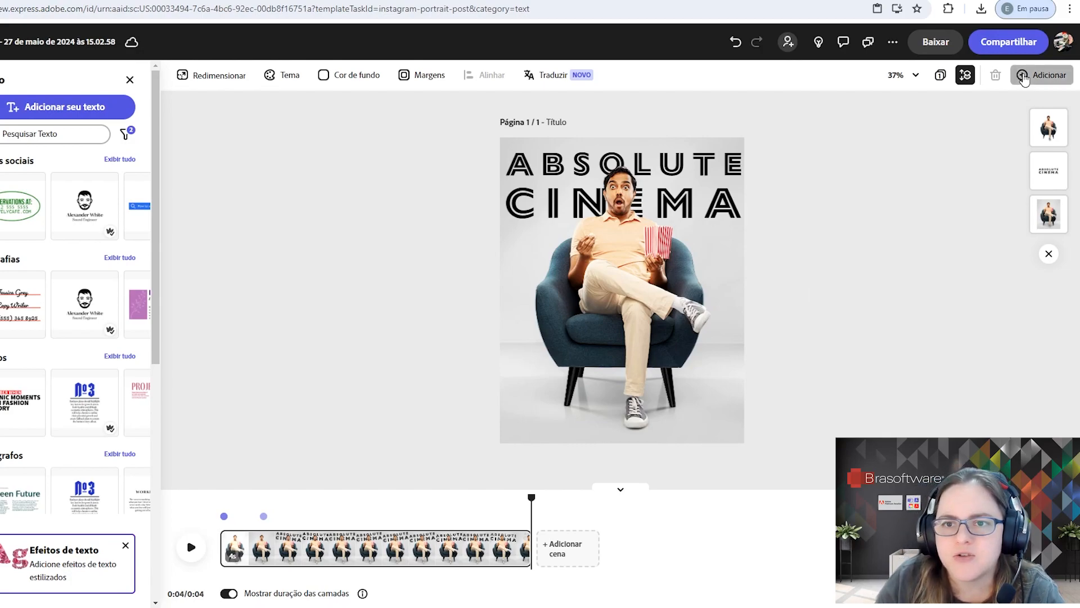
left_click(1024, 79)
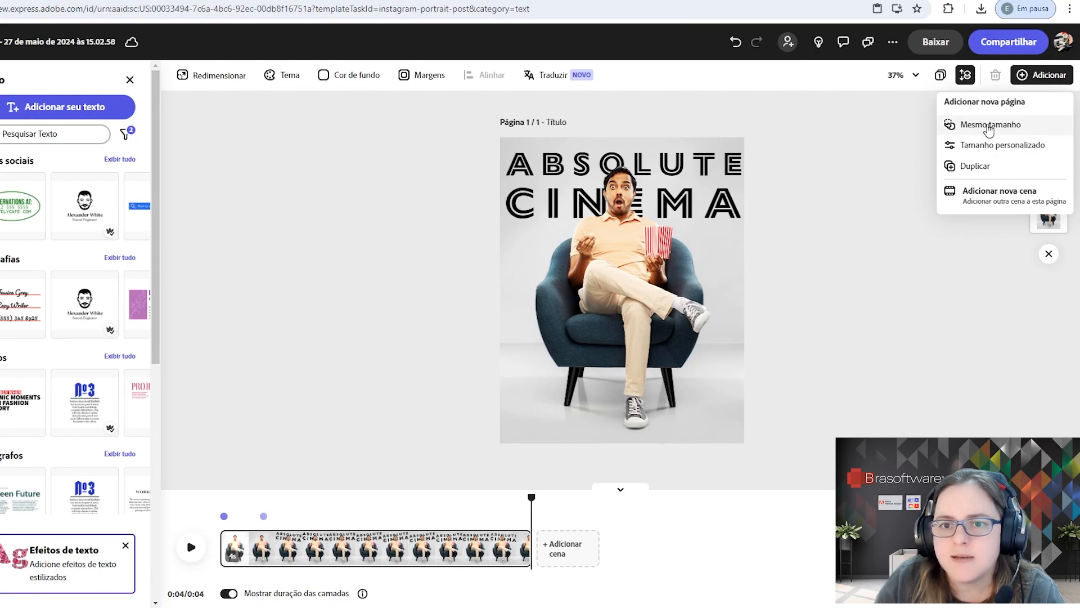
left_click(989, 126)
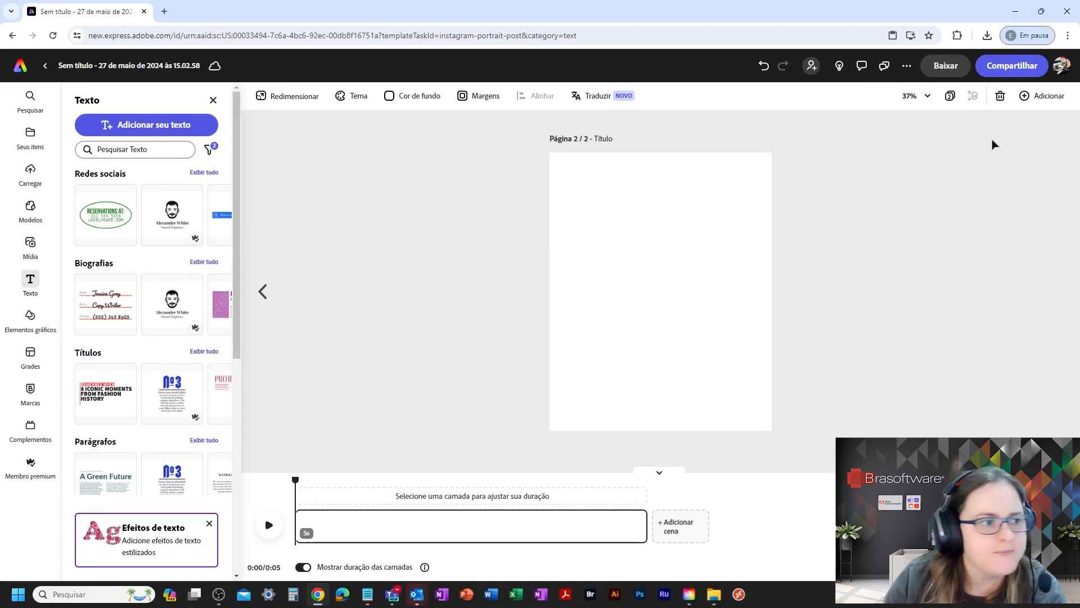
Step: Upload AdobeStock_454049662.jpeg to the second page and enlarge the photo until it covers the whole page
left_click(37, 171)
left_click(194, 115)
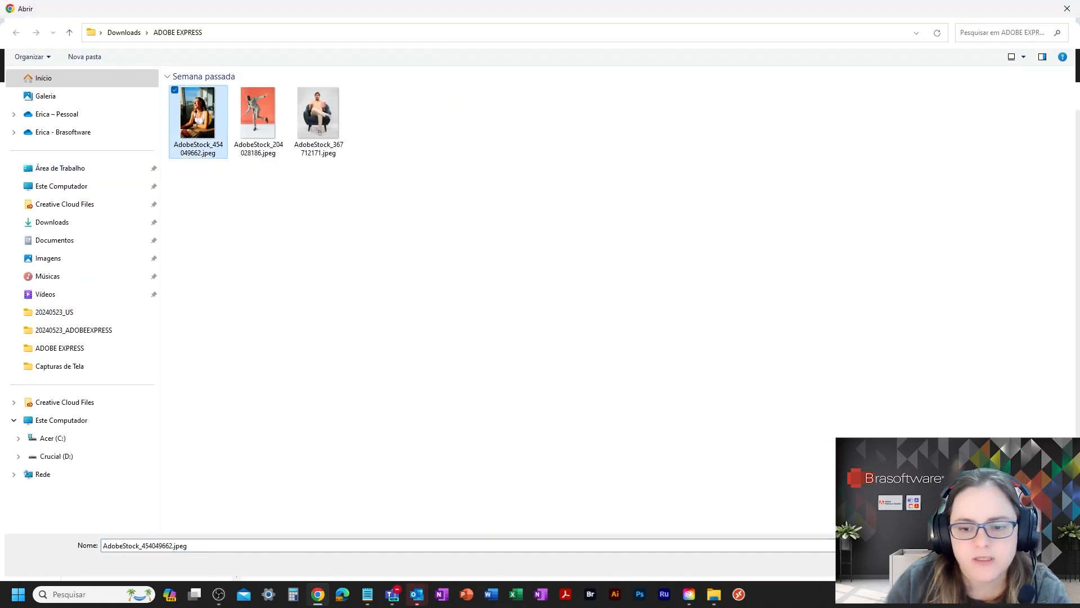
double_click(194, 115)
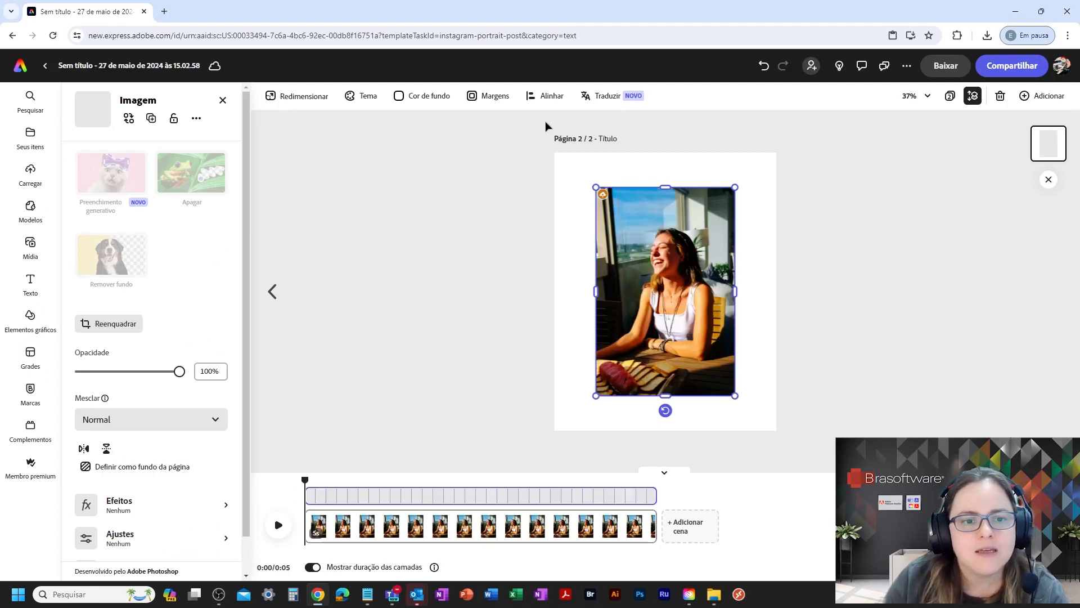
left_click_drag(627, 251, 617, 259)
mouse_move(693, 357)
left_mouse_down()
mouse_move(764, 394)
mouse_move(823, 449)
mouse_move(695, 339)
left_mouse_up()
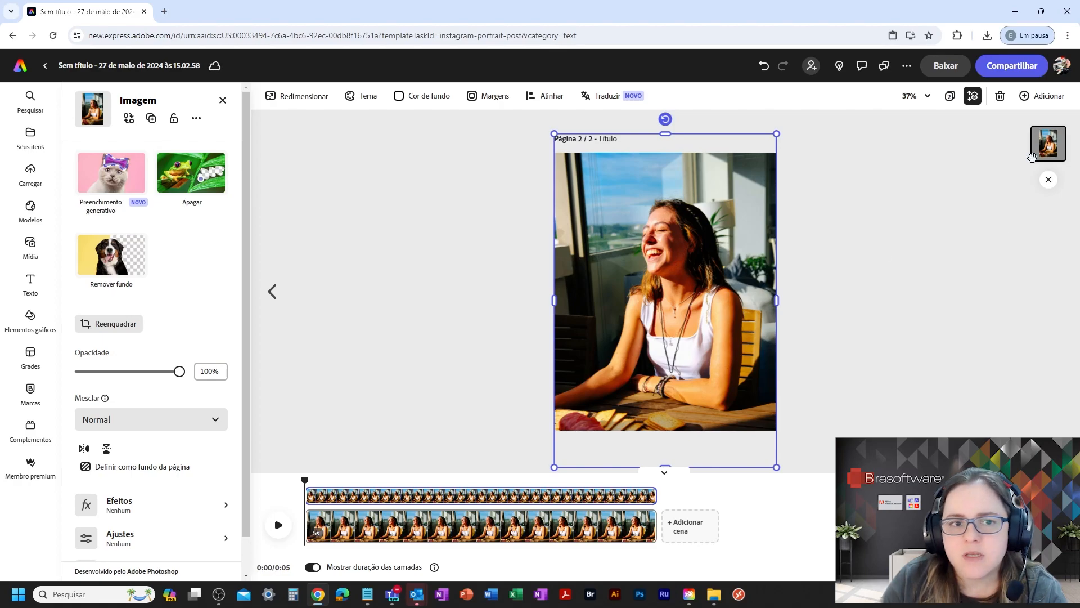
Step: Duplicate the photo of the laughing woman in place on the second page
right_click(645, 228)
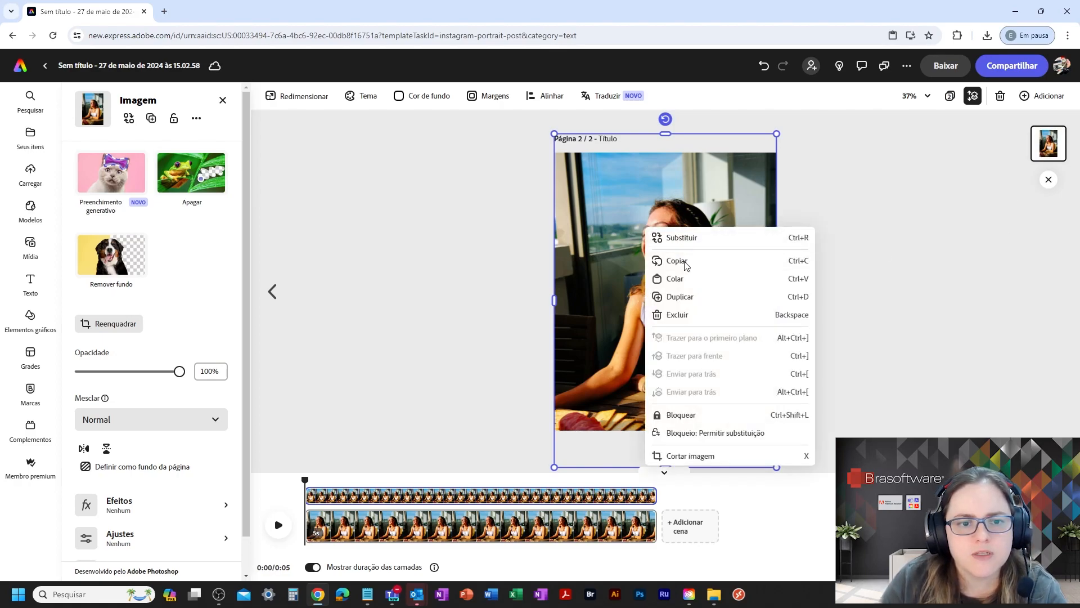
left_click(654, 260)
right_click(682, 262)
left_click(726, 313)
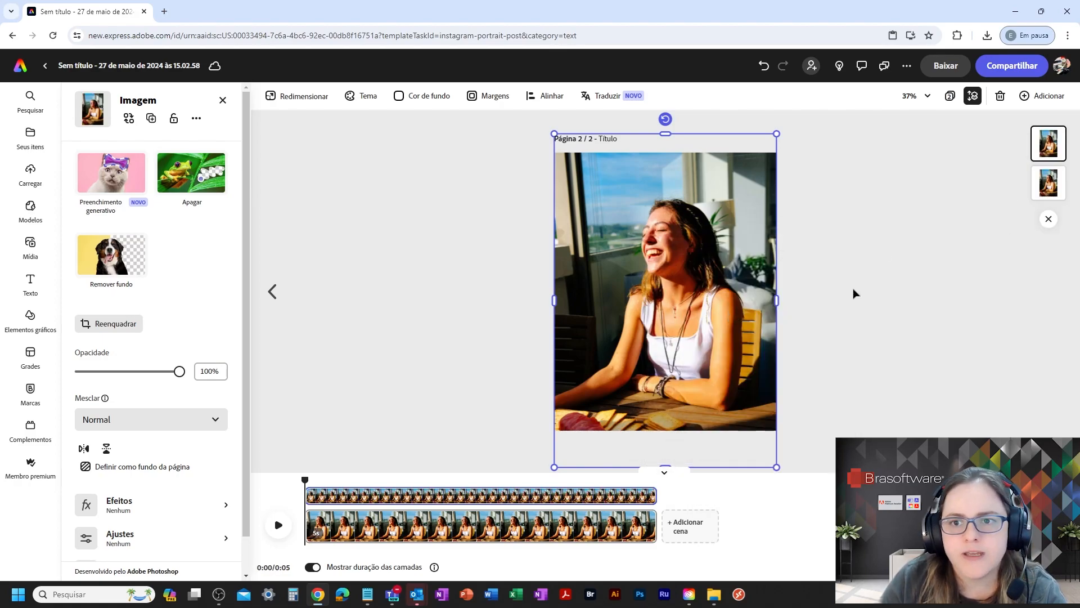
left_click(918, 332)
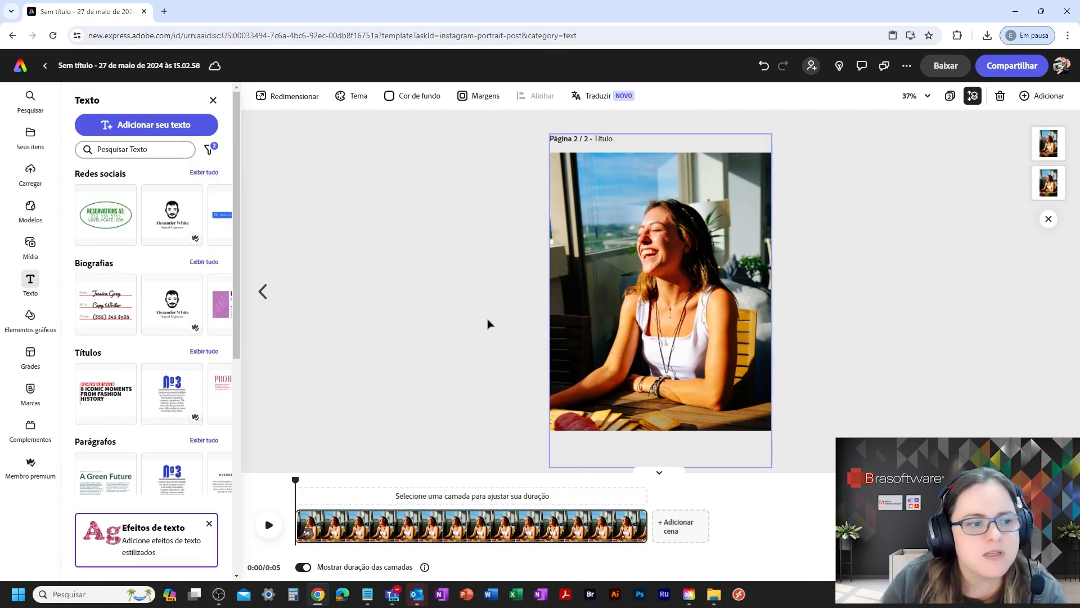
Step: Copy the "ABSOLUTE CINEMA" title from the first page and paste it onto the second page
left_click(263, 292)
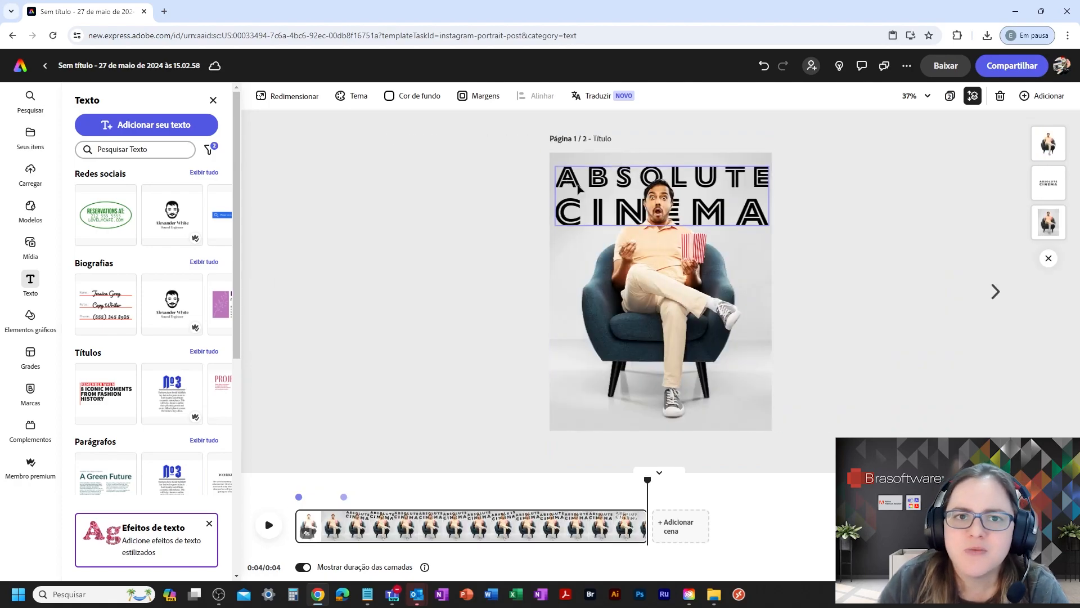
left_click(580, 188)
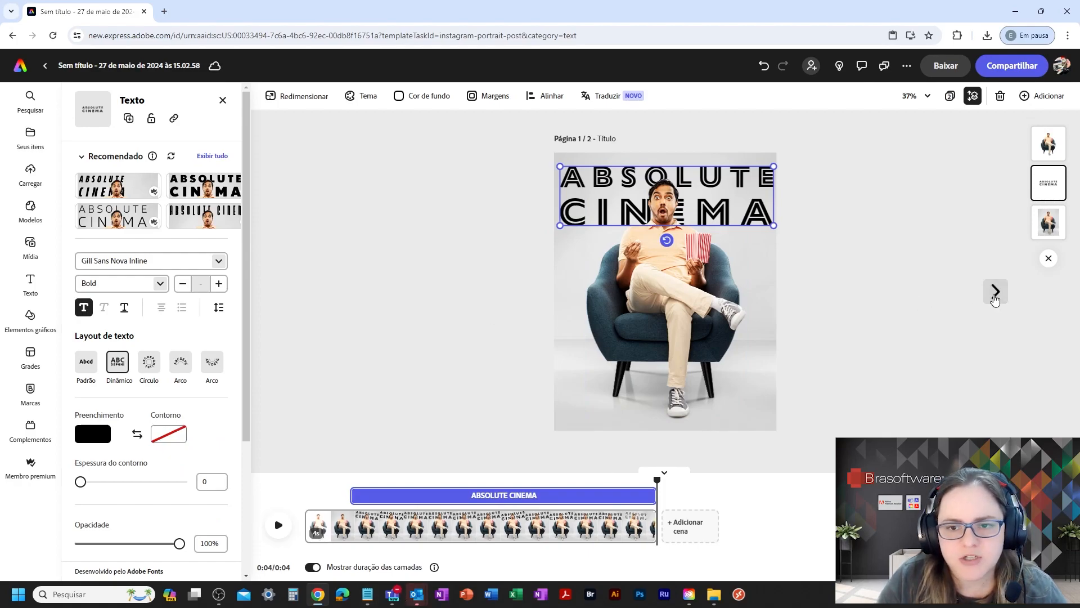
left_click(994, 298)
key("ctrl+v")
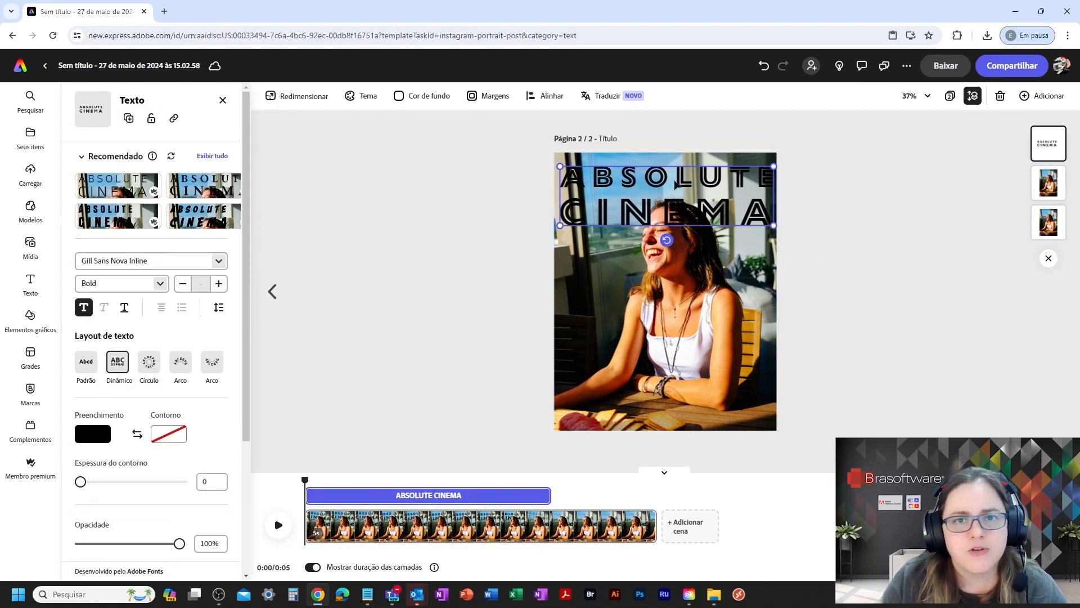
Step: Fill the pasted title with white and replace its text with "adobeexpress tutorial"
left_click(96, 440)
left_click(171, 414)
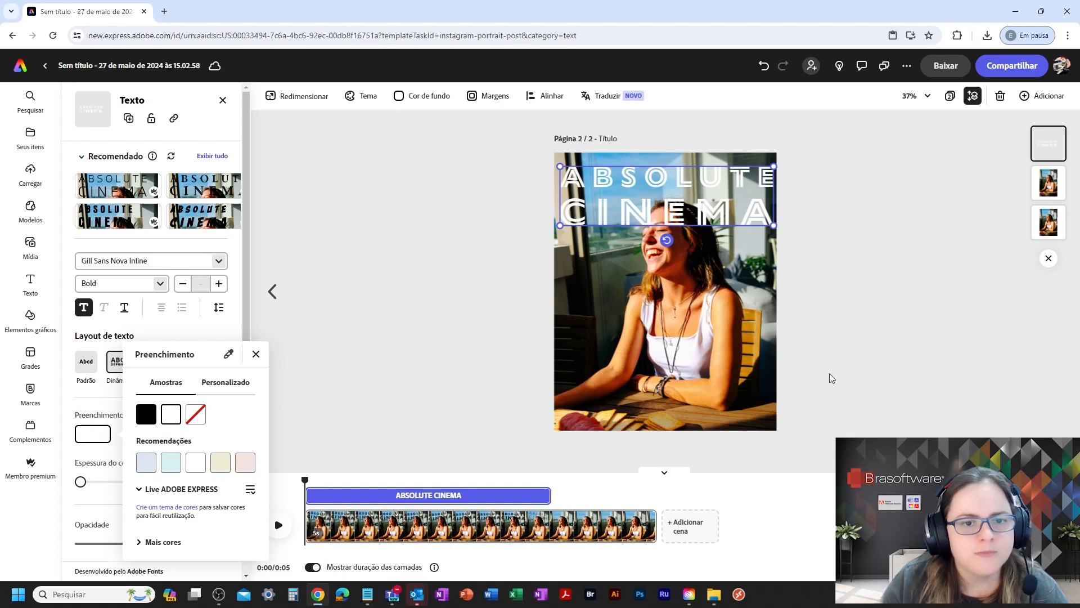
left_click(586, 180)
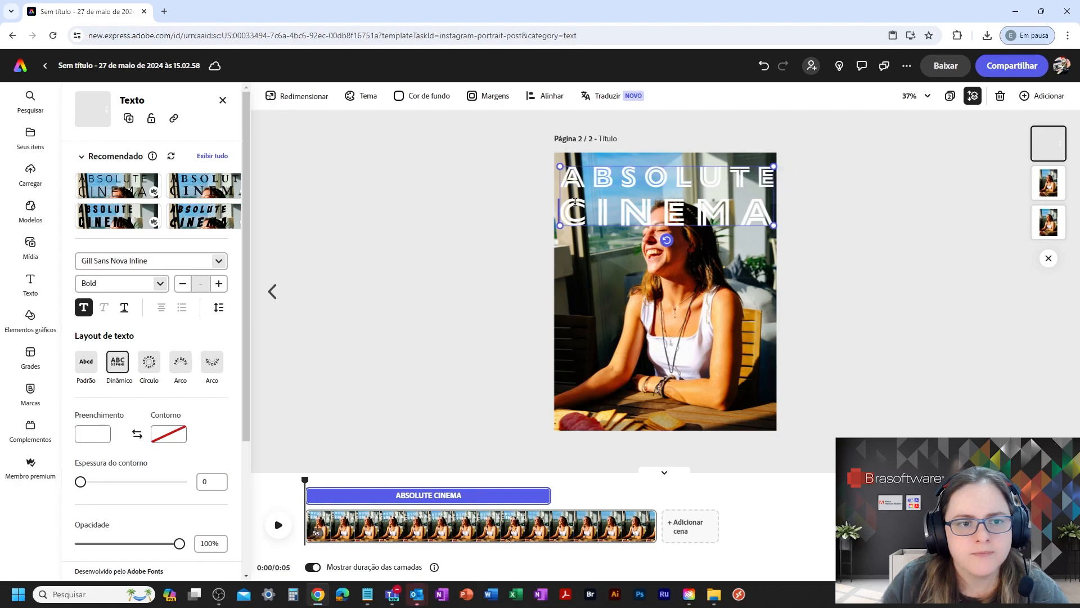
type("adobe express tutorial")
left_click(542, 166)
mouse_move(731, 207)
left_mouse_down()
mouse_move(735, 223)
mouse_move(732, 208)
left_mouse_up()
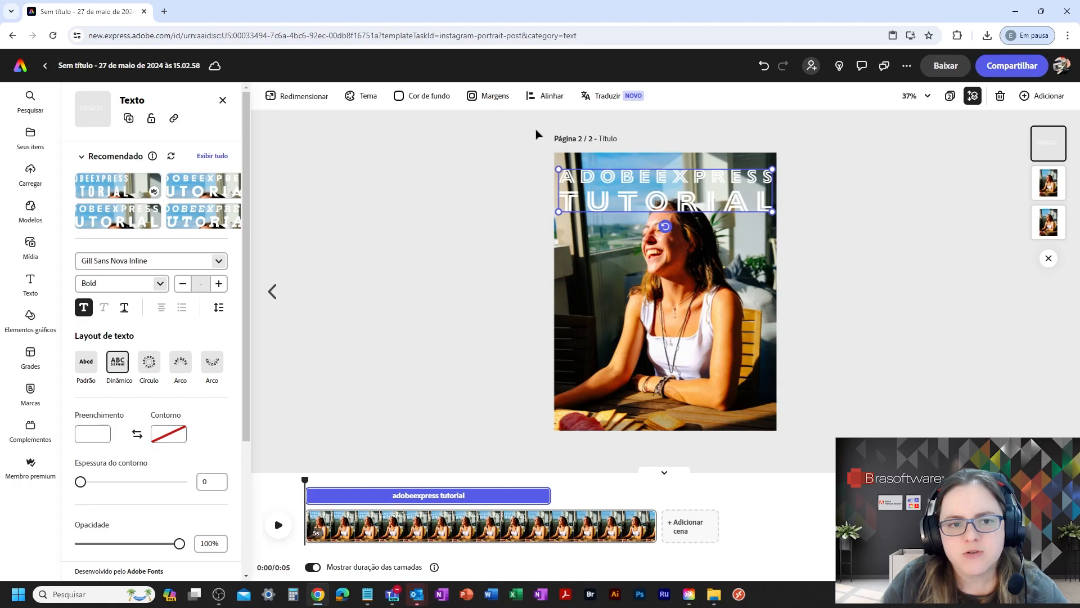
Step: Give the title a Definida shadow and set the shadow to a dark colour sampled from the photo
left_click_drag(246, 218, 286, 350)
left_click(125, 474)
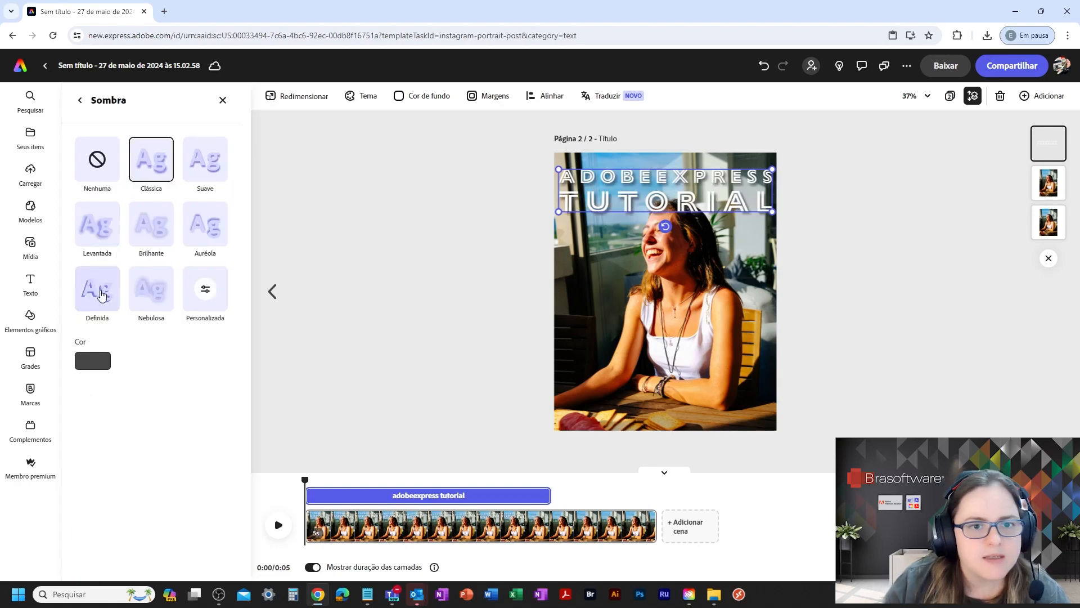
left_click(98, 288)
left_click(99, 364)
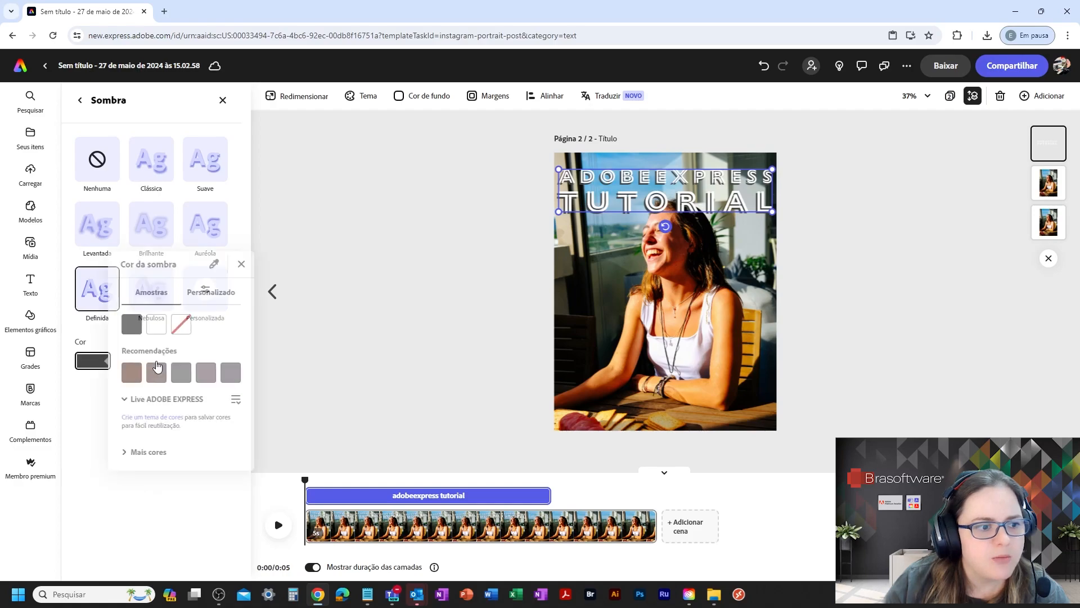
left_click(216, 264)
left_click(710, 254)
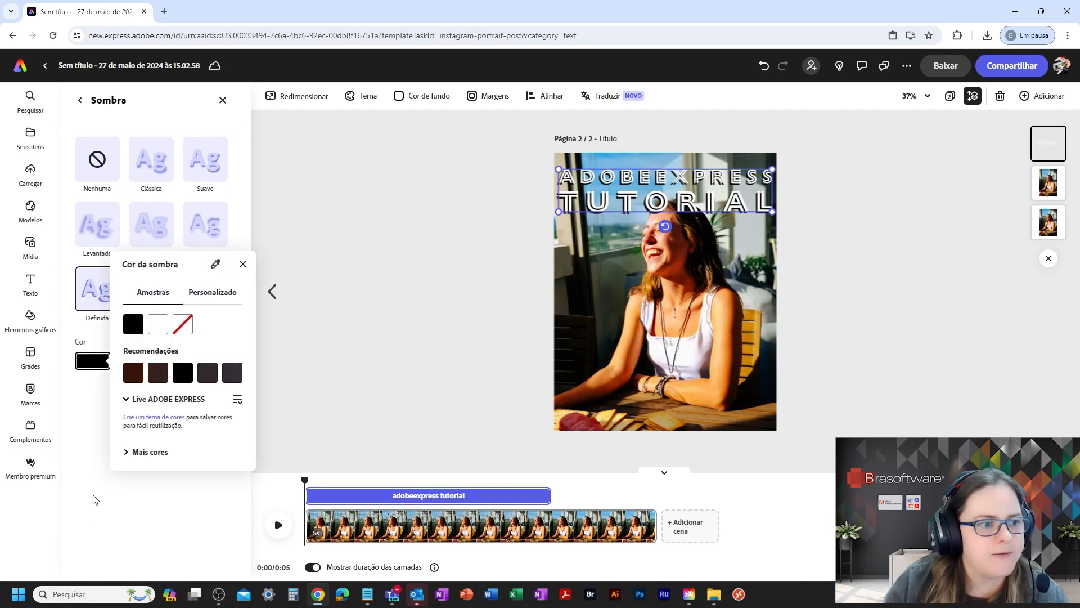
left_click(95, 499)
Step: Move the title layer between the two photo layers and remove the background of the upper photo
left_click_drag(1048, 143, 1055, 200)
left_click(1049, 142)
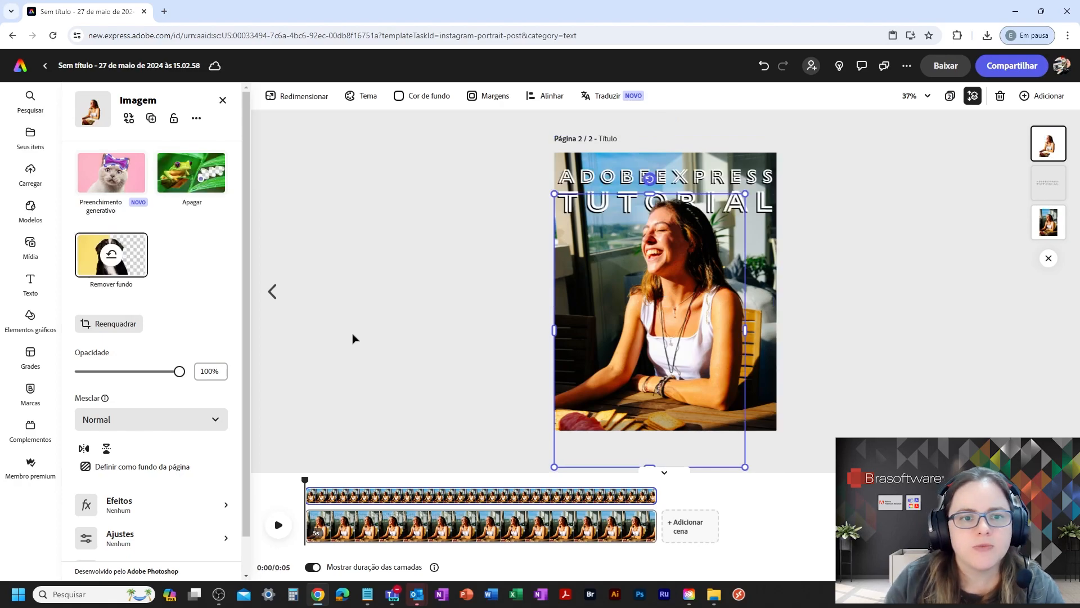
left_click(880, 247)
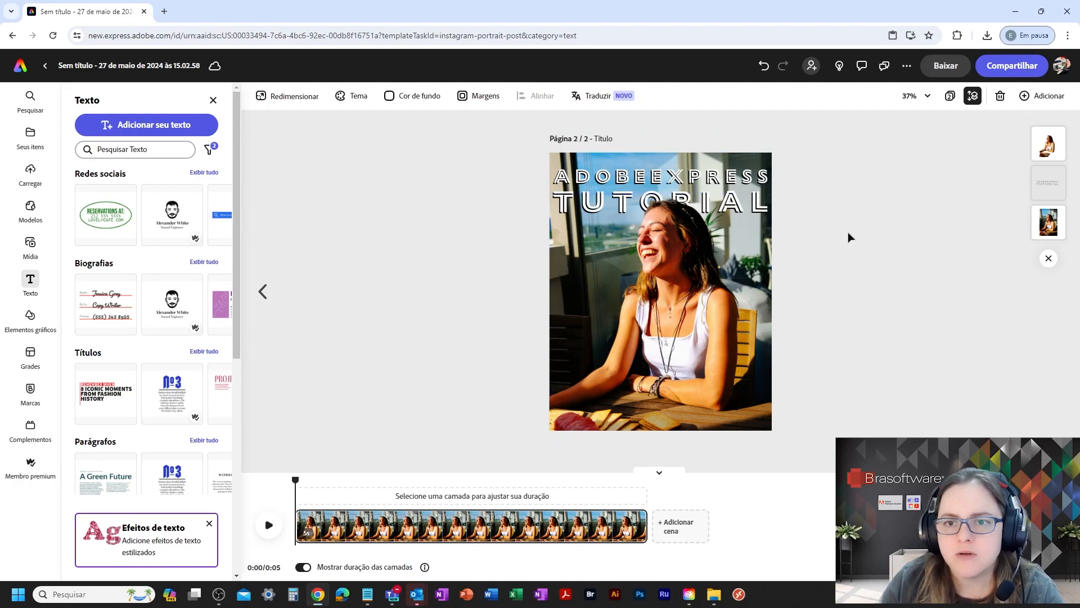
Step: Select the title layer behind the woman and adjust its placement near the page's upper edge
left_click(1044, 186)
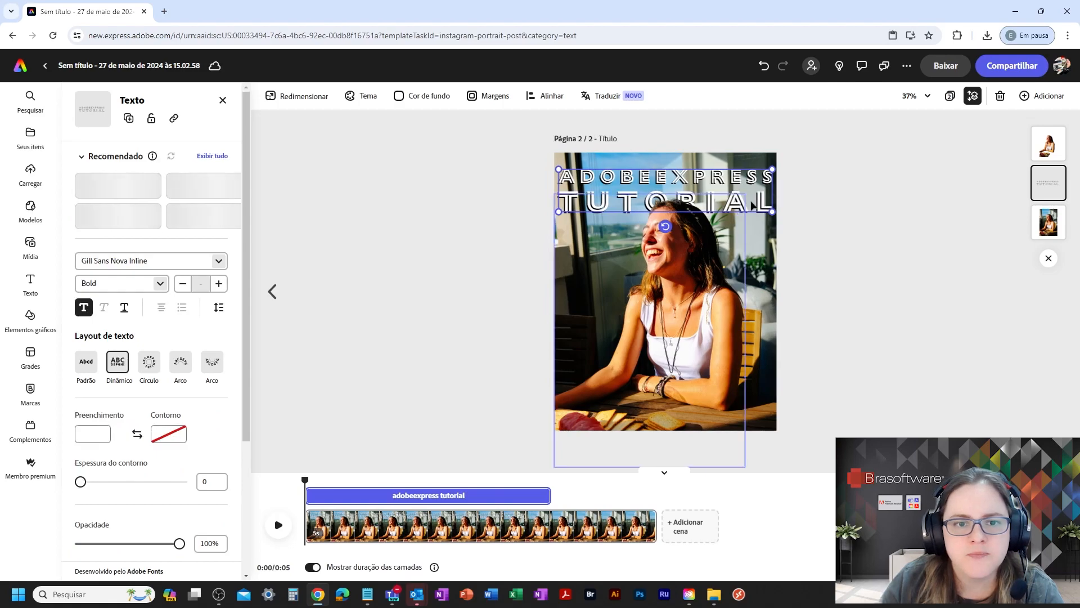
mouse_move(748, 211)
left_mouse_down()
mouse_move(772, 253)
mouse_move(754, 273)
mouse_move(786, 275)
mouse_move(760, 210)
mouse_move(769, 237)
mouse_move(766, 201)
left_mouse_up()
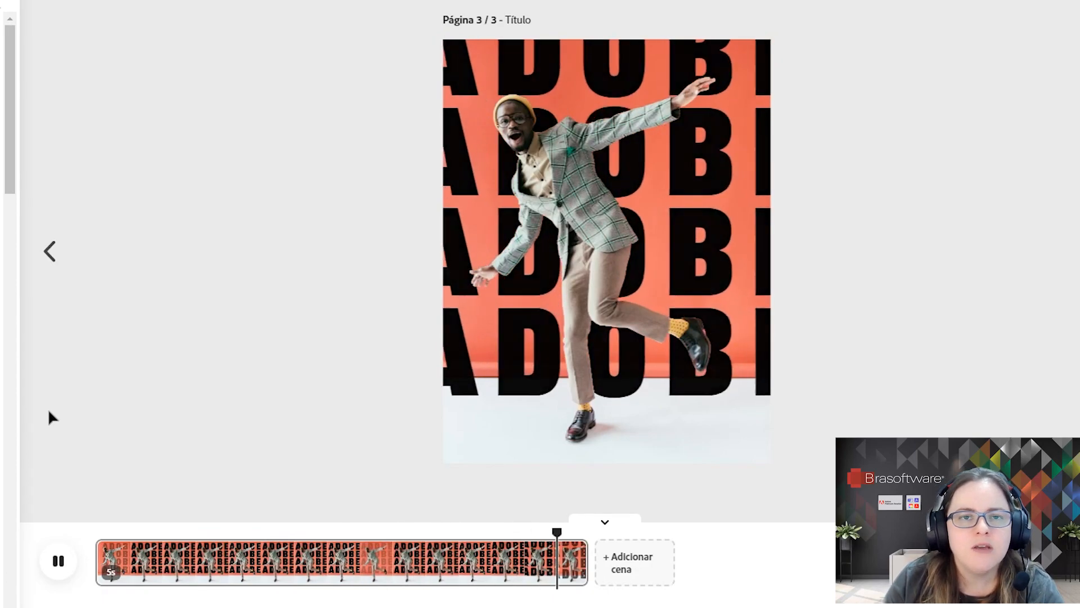
Step: Play the third page's scene to check the animation of the repeated "ADOBE" text behind the dancing man
left_click(59, 560)
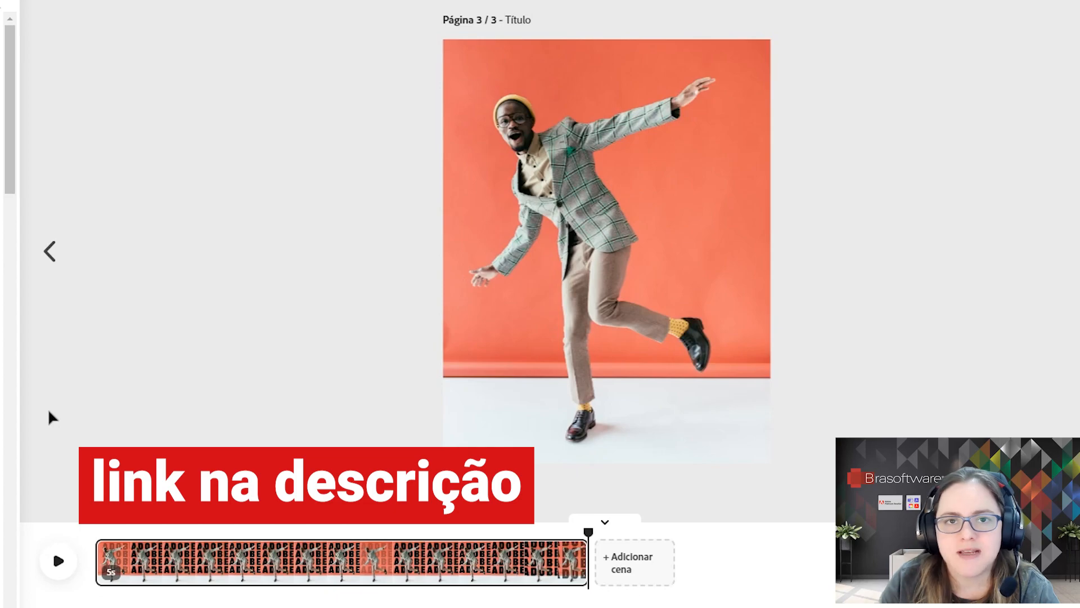
left_click(59, 560)
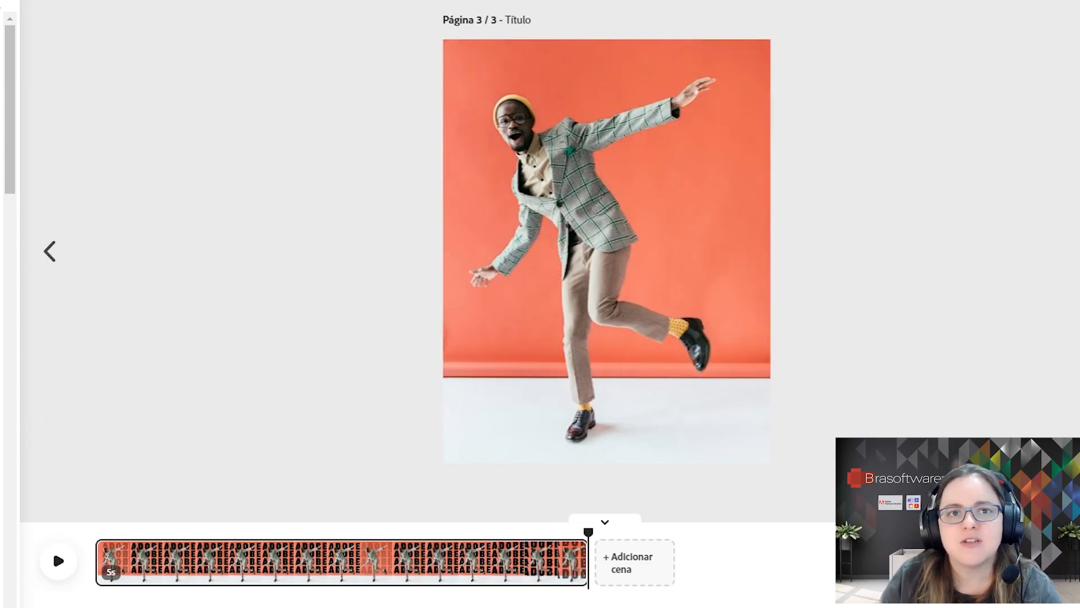
key("space")
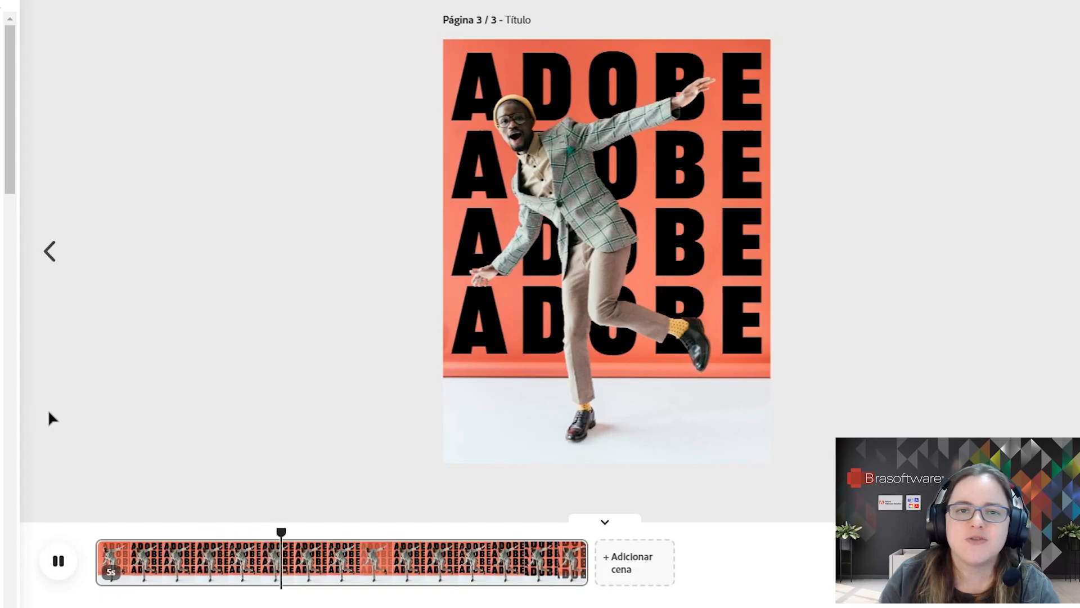